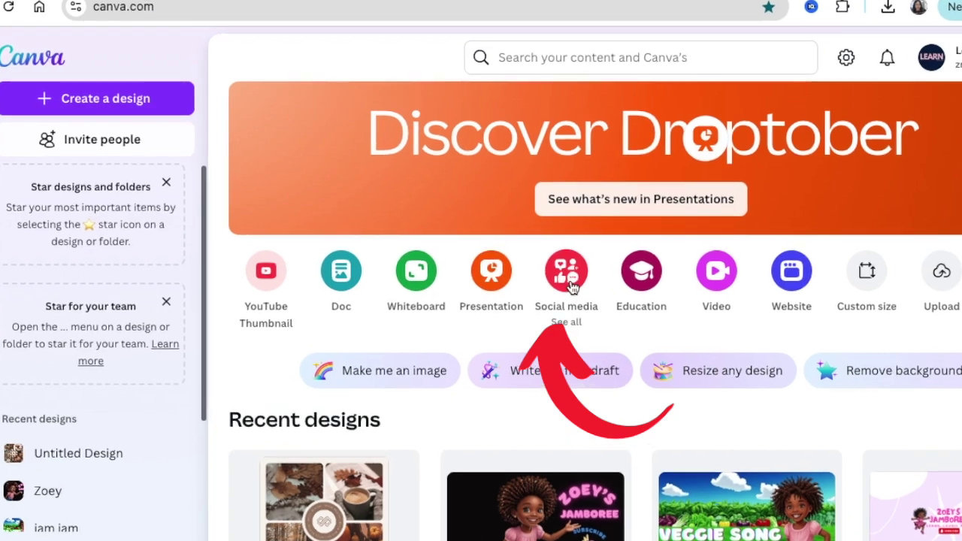
Create a blank 1080 × 1080 square Instagram post from the Social media design types.
click(565, 316)
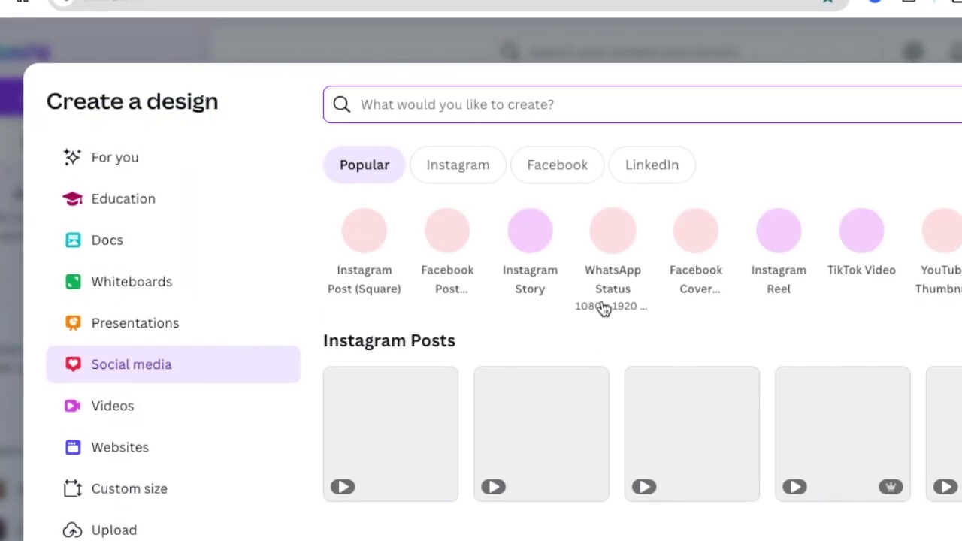
click(383, 242)
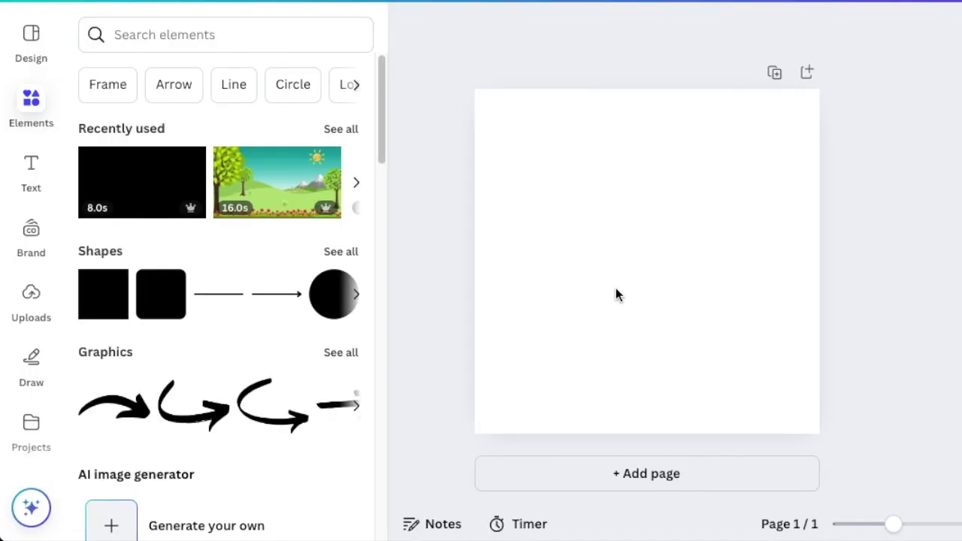
Add a Rounded Square Frame from the Frame elements to the page.
click(109, 86)
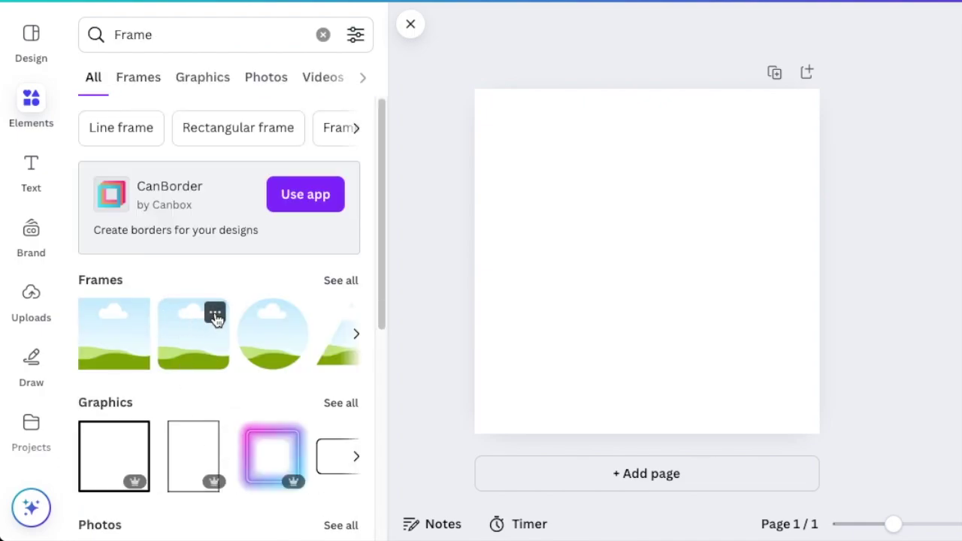
click(215, 313)
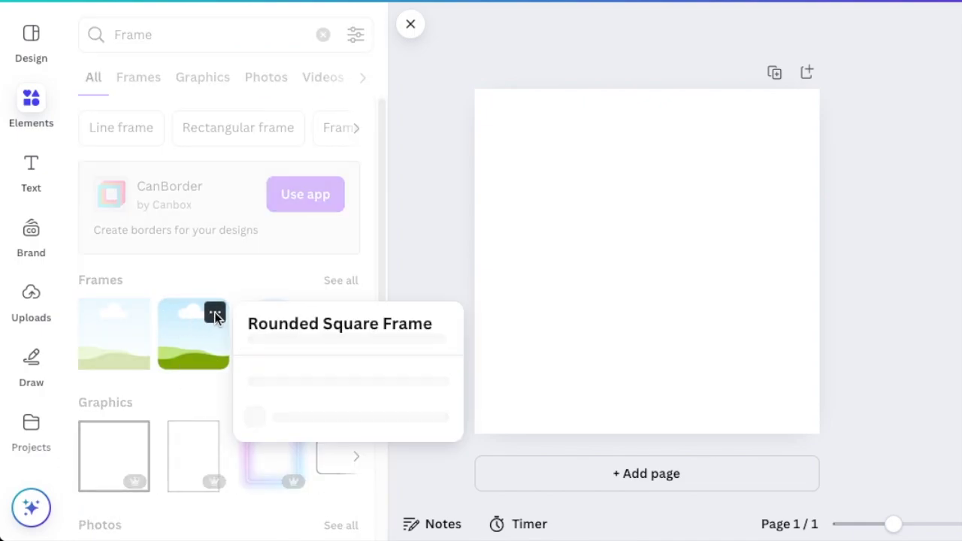
click(181, 340)
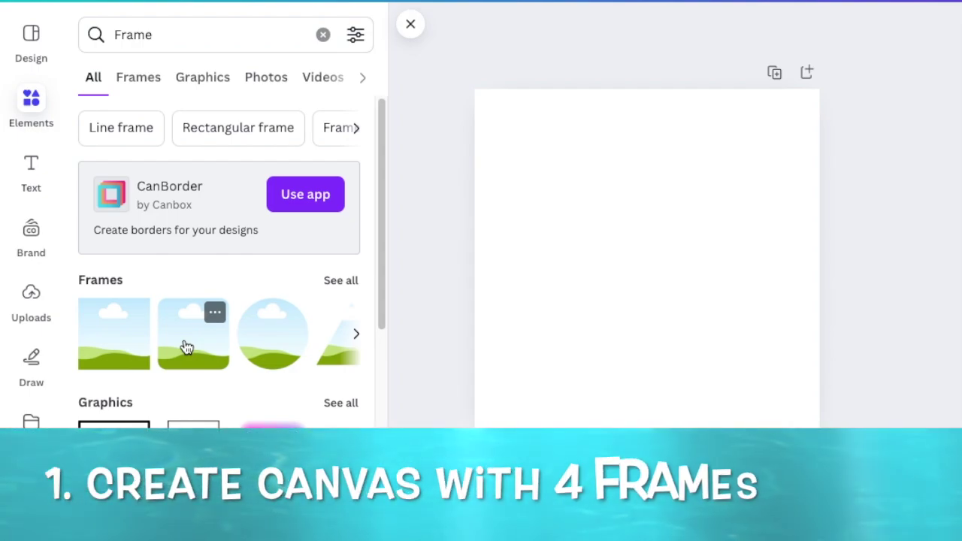
click(187, 347)
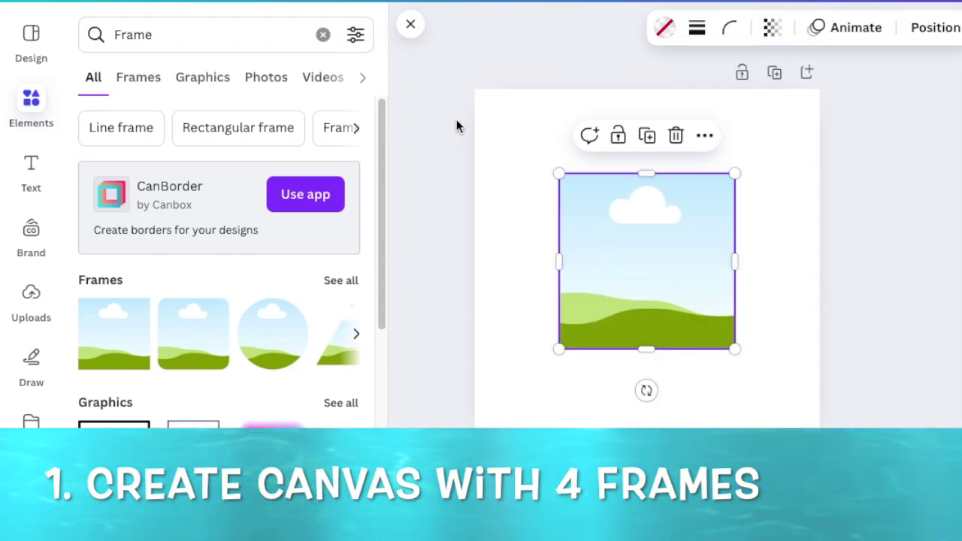
Set the page background colour to beige.
click(514, 128)
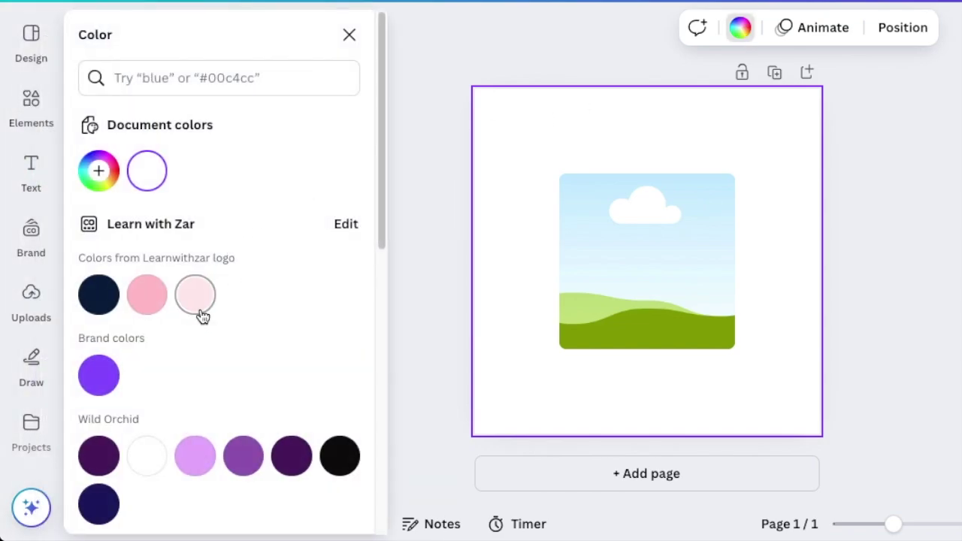
scroll(201, 314, down, 7)
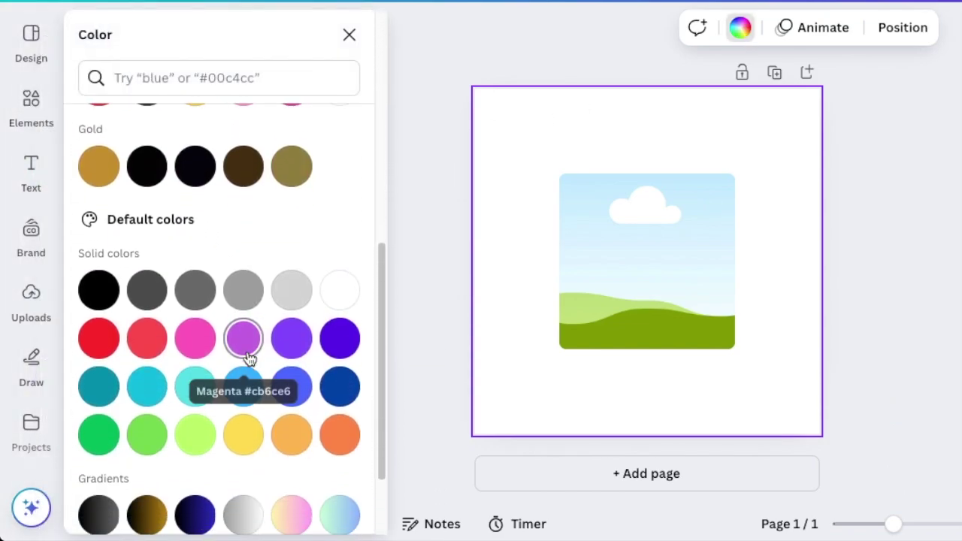
scroll(173, 144, up, 7)
key(BackSpace)
key(BackSpace)
text(G)
scroll(193, 376, down, 10)
click(193, 499)
Resize the frame to fill the top-left quarter of the page.
click(725, 341)
drag(737, 349, 678, 292)
drag(624, 235, 635, 267)
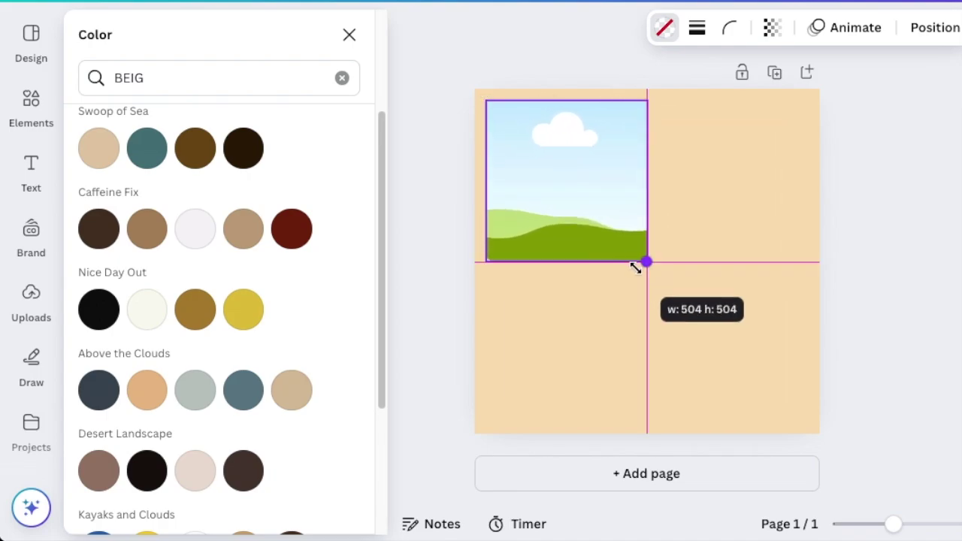
drag(635, 267, 635, 266)
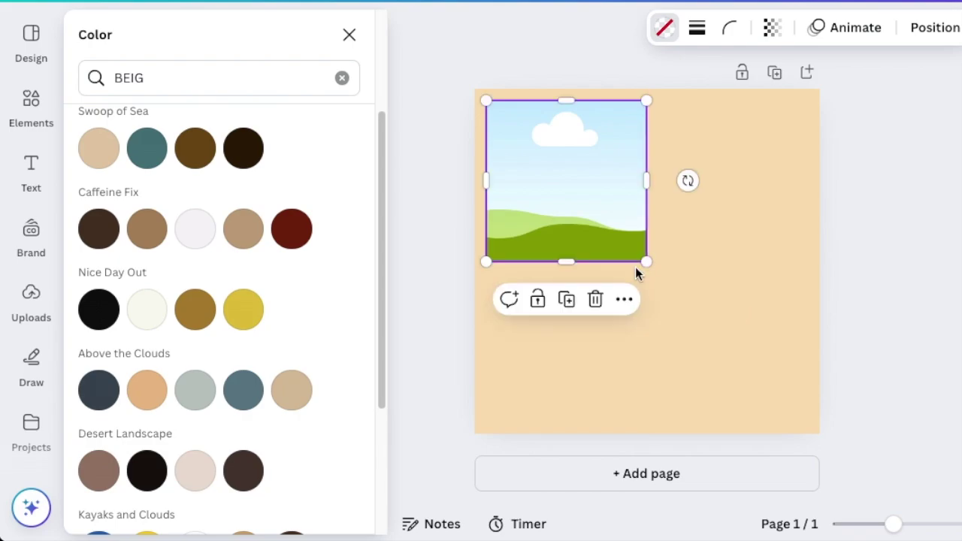
Duplicate the frame and then the top pair to form a 2×2 frame grid.
click(567, 300)
drag(551, 212, 714, 203)
shift+click(588, 122)
click(659, 300)
key(Escape)
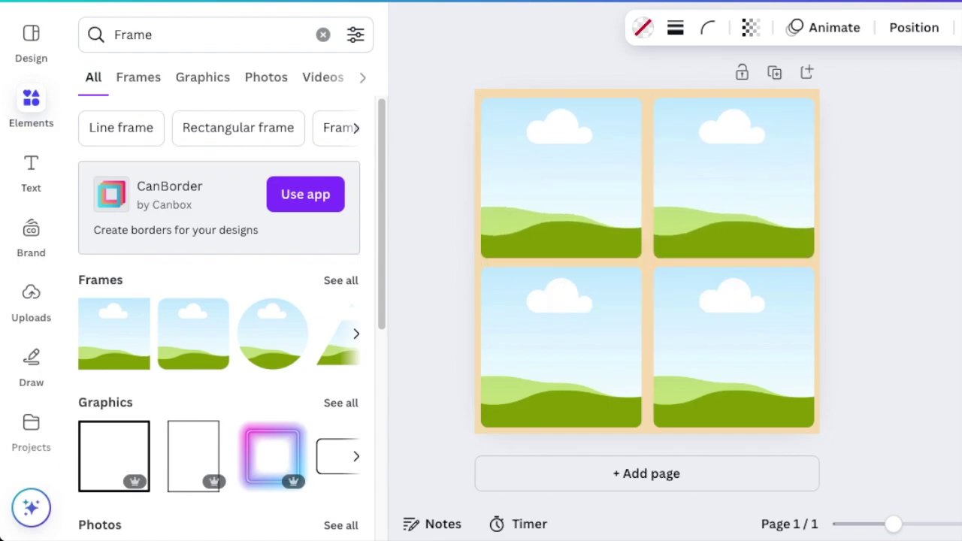
click(536, 225)
Search photos for 'bags' and place the two-bags photo in the top-left frame.
click(900, 287)
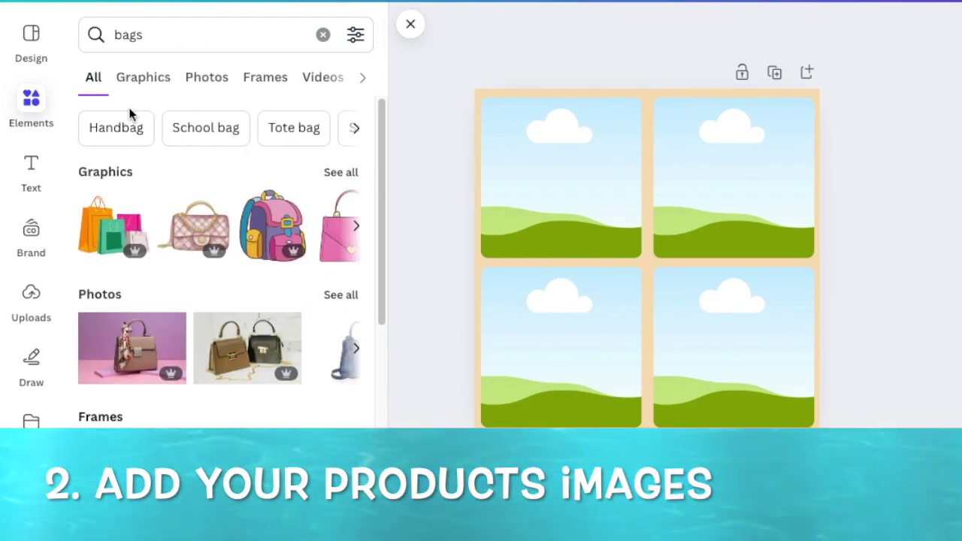
click(215, 83)
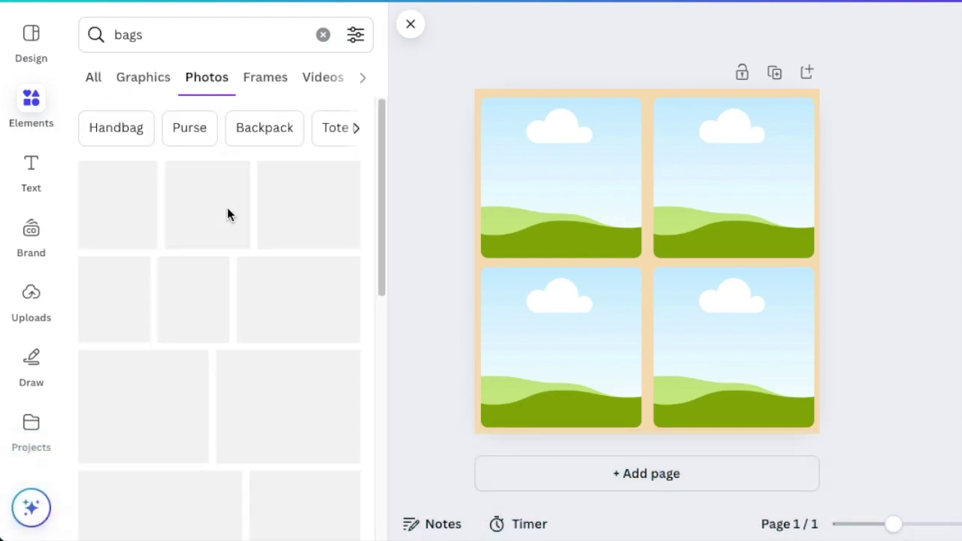
drag(381, 198, 384, 223)
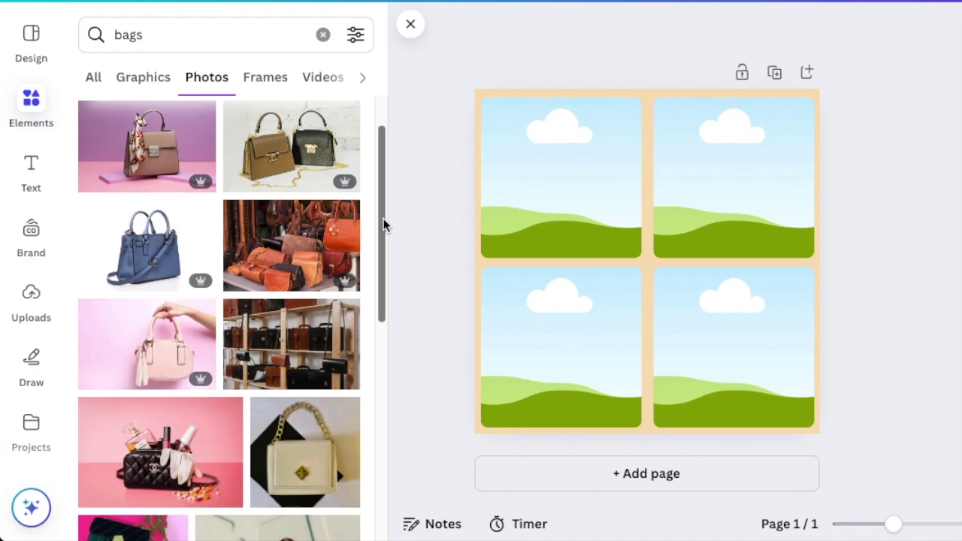
click(286, 160)
drag(655, 264, 586, 184)
Fill the top-right frame with the blue bag and the bottom-left with the black bag.
click(181, 275)
drag(524, 248, 714, 195)
scroll(158, 338, down, 2)
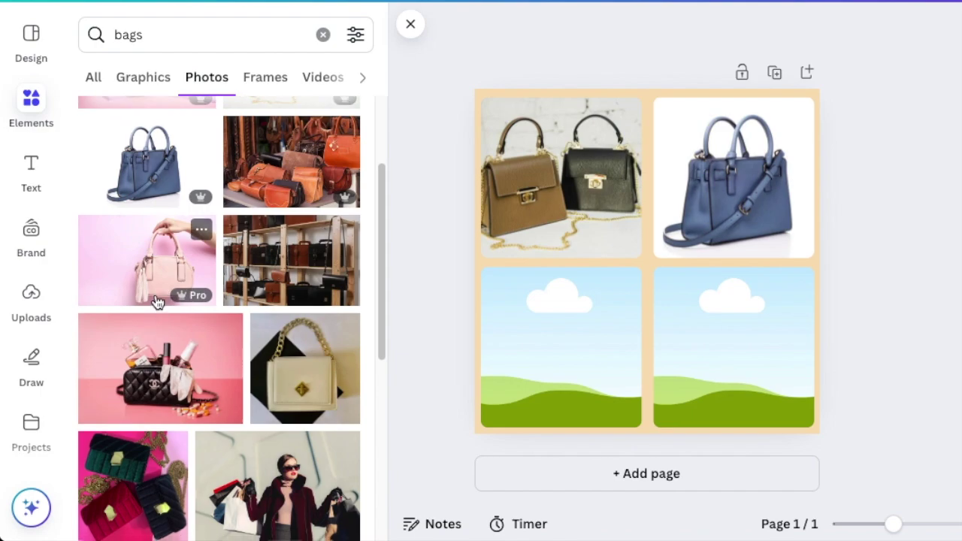
scroll(158, 302, down, 5)
drag(282, 287, 543, 376)
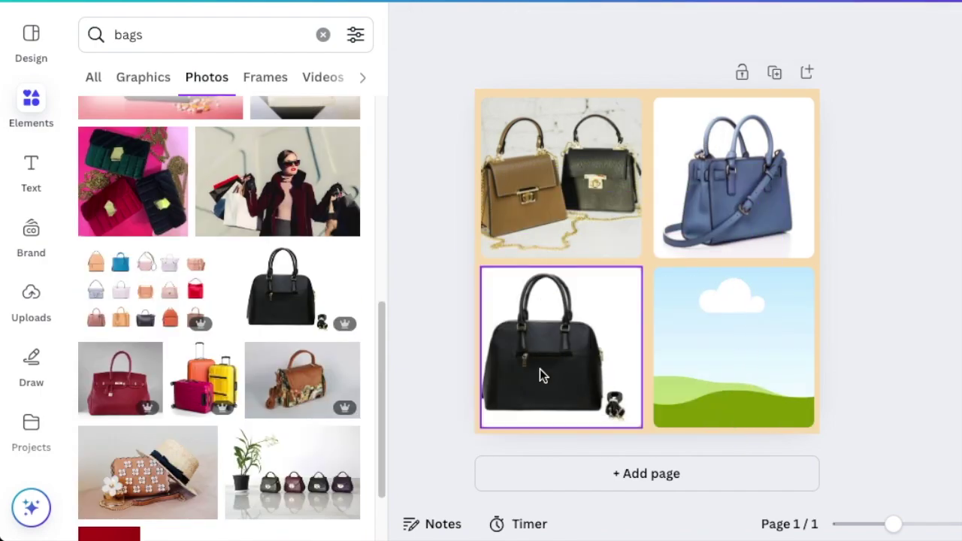
Crop the black bag photo to shift it right within its frame.
click(807, 27)
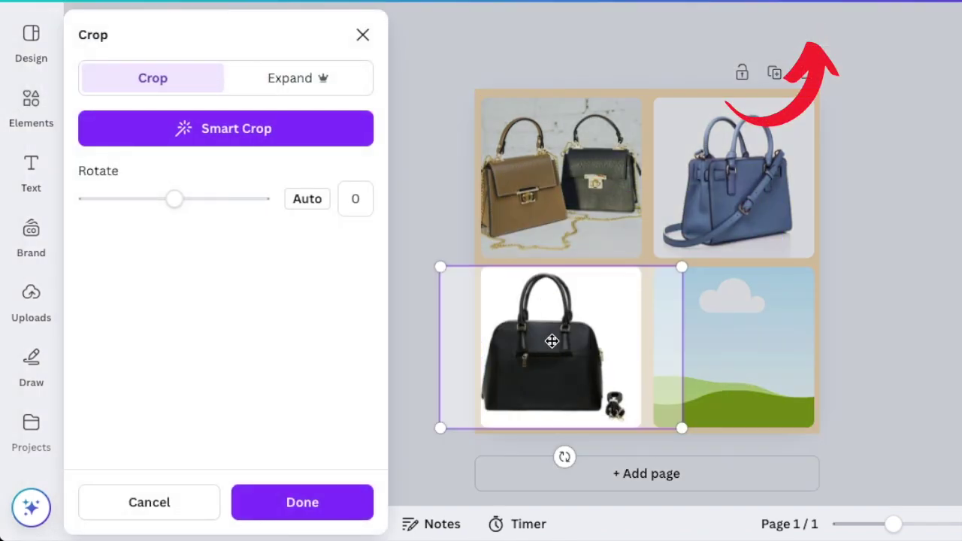
drag(556, 344, 571, 344)
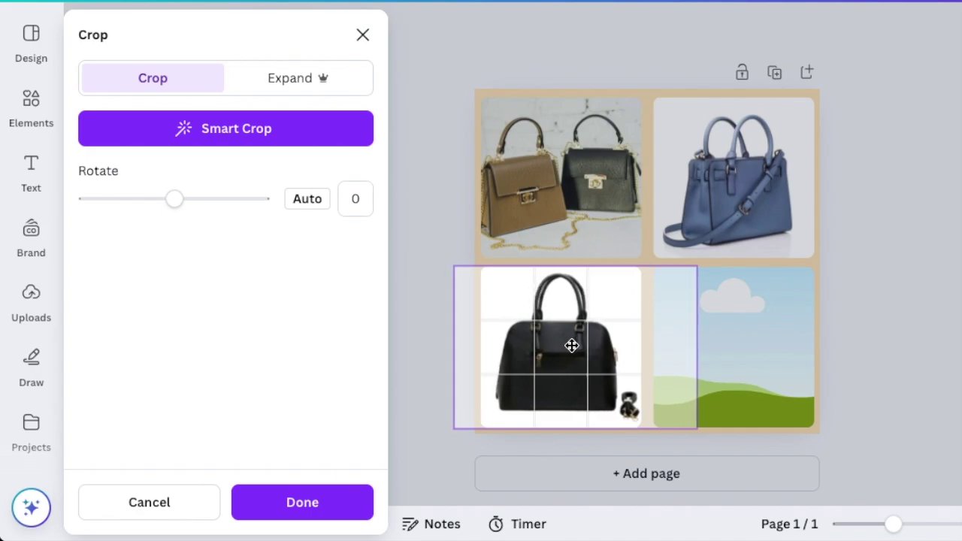
click(343, 500)
Place the red bag in the bottom-right frame, enlarged and nudged slightly left.
scroll(327, 365, down, 2)
drag(120, 300, 734, 407)
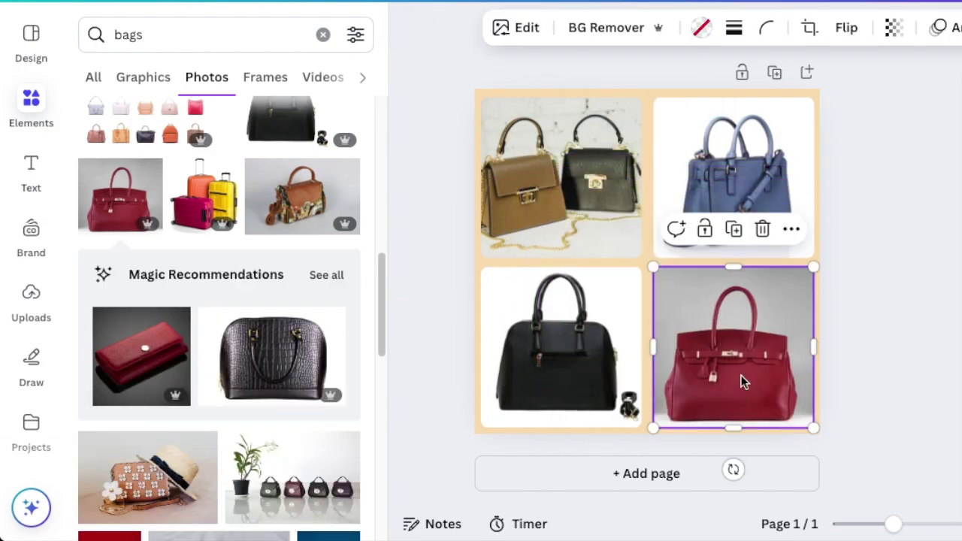
click(810, 30)
drag(822, 264, 837, 252)
drag(770, 344, 758, 341)
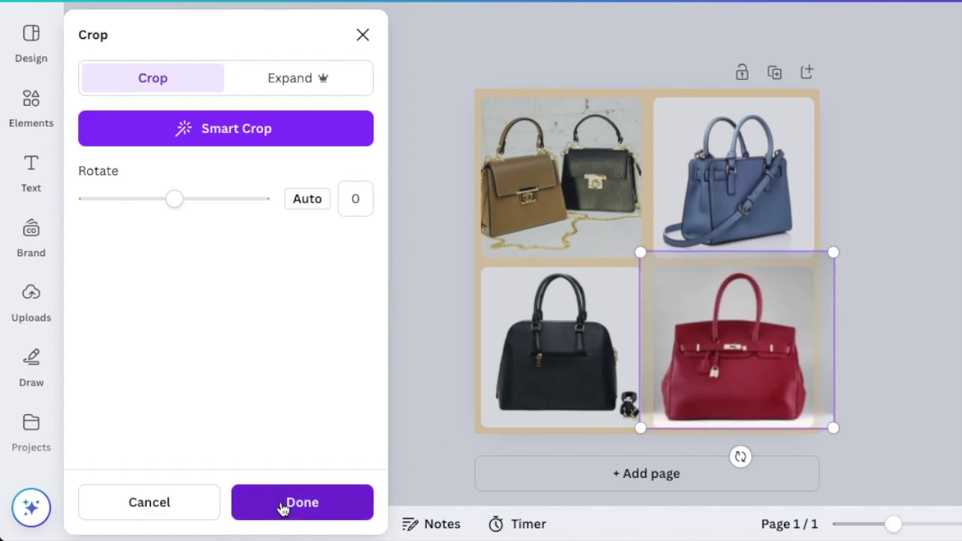
click(283, 505)
click(928, 280)
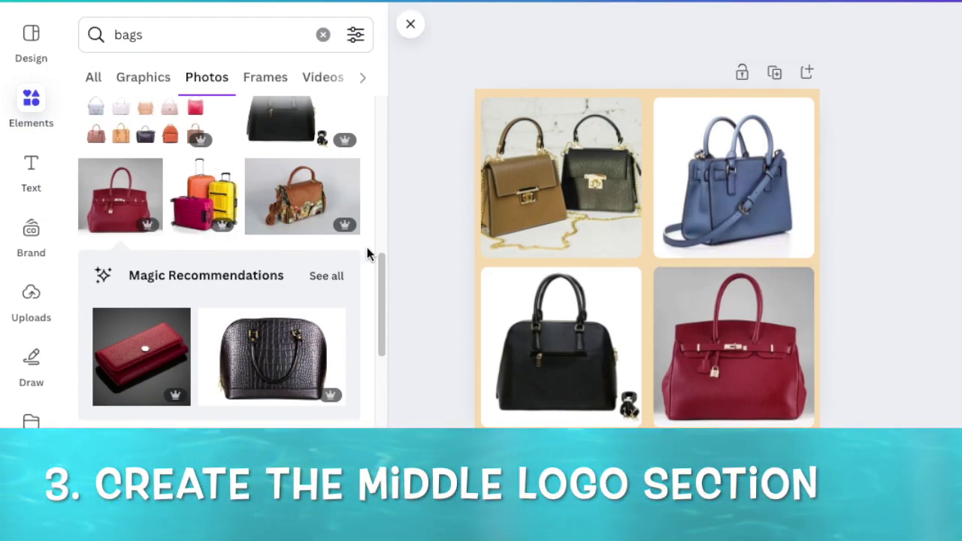
Add a tan circle at the page centre, sized to about 387 px.
key(c)
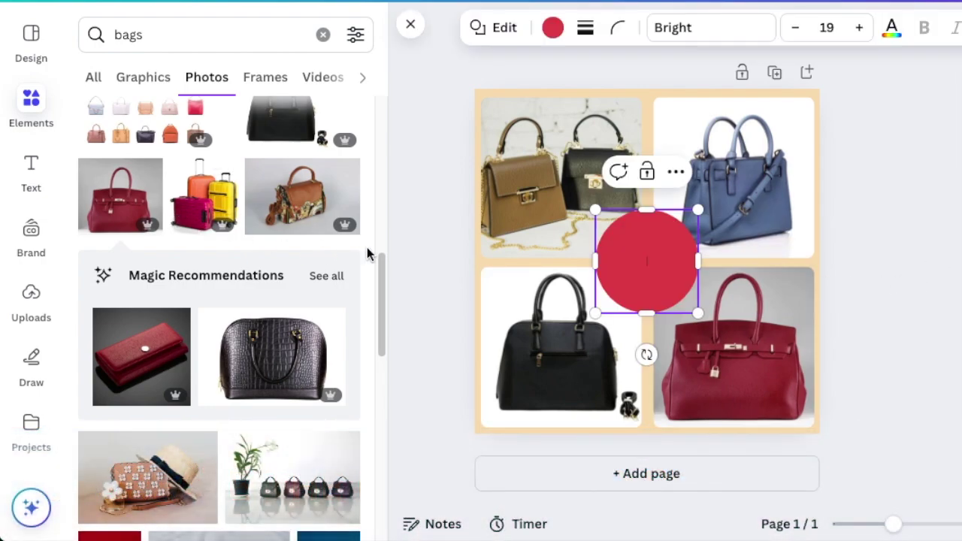
drag(596, 314, 562, 343)
click(553, 28)
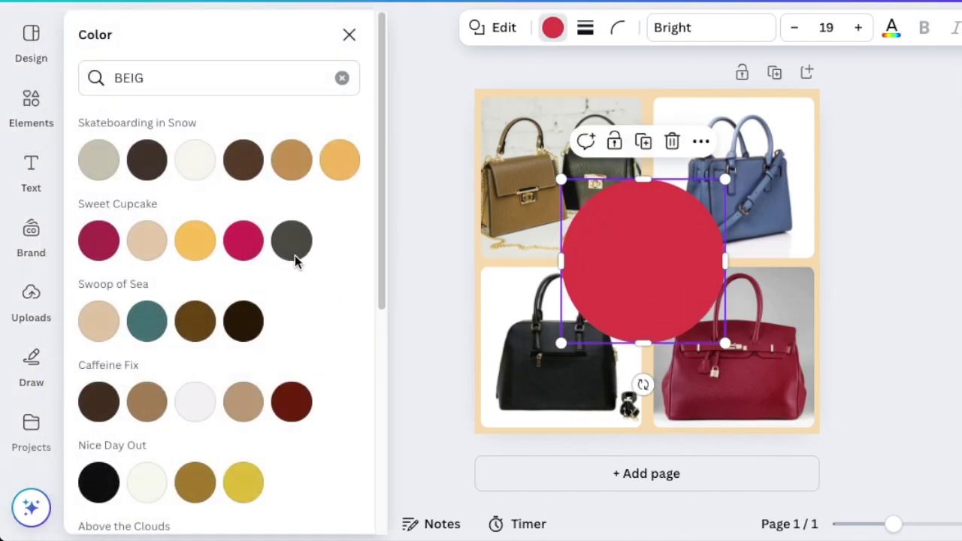
click(242, 161)
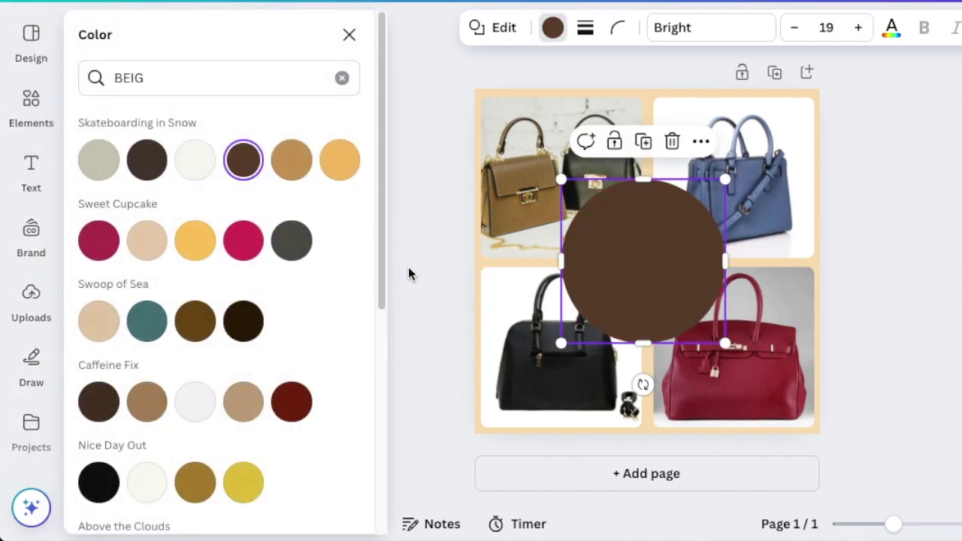
click(292, 170)
key(Escape)
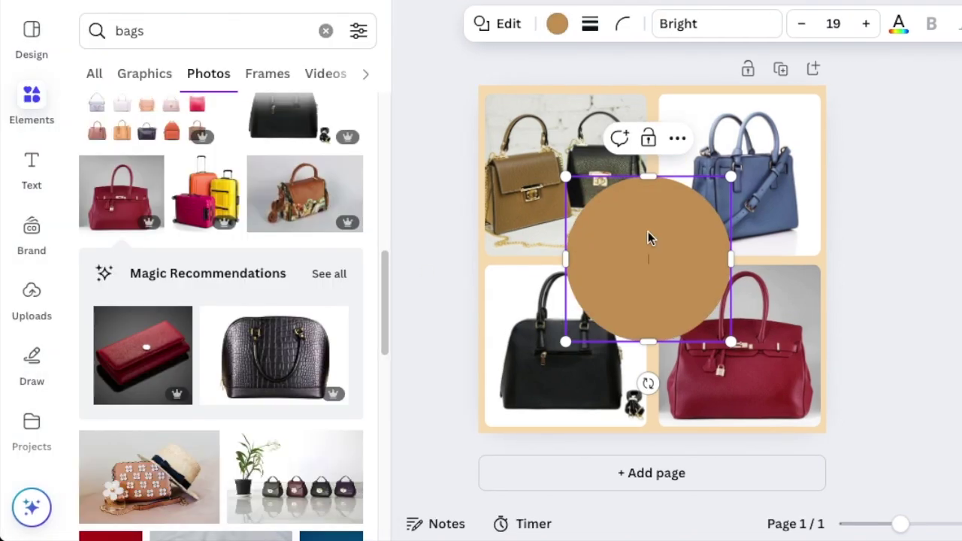
drag(565, 177, 593, 203)
drag(728, 338, 716, 321)
Crop the blue bag photo to shift it slightly within its frame.
click(796, 240)
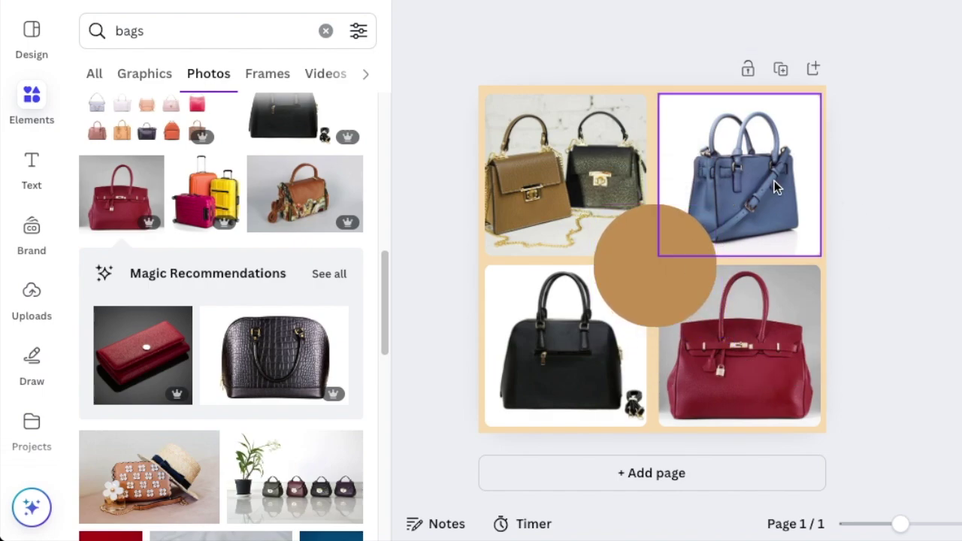
click(817, 25)
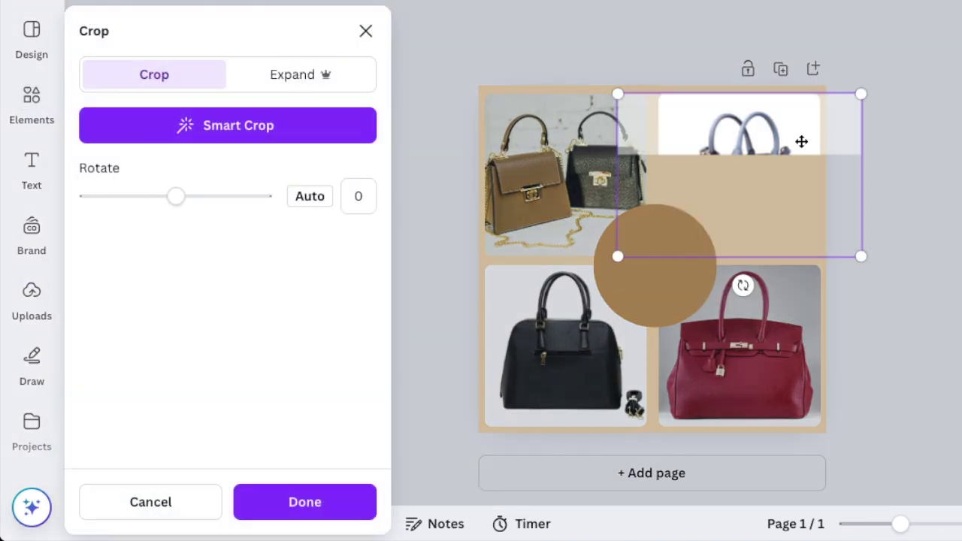
drag(788, 148, 797, 148)
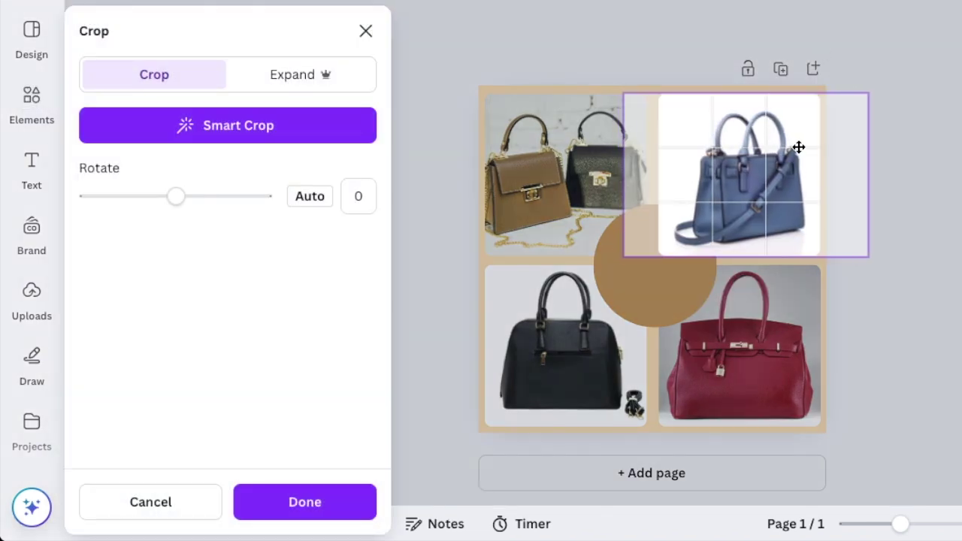
click(930, 228)
click(930, 229)
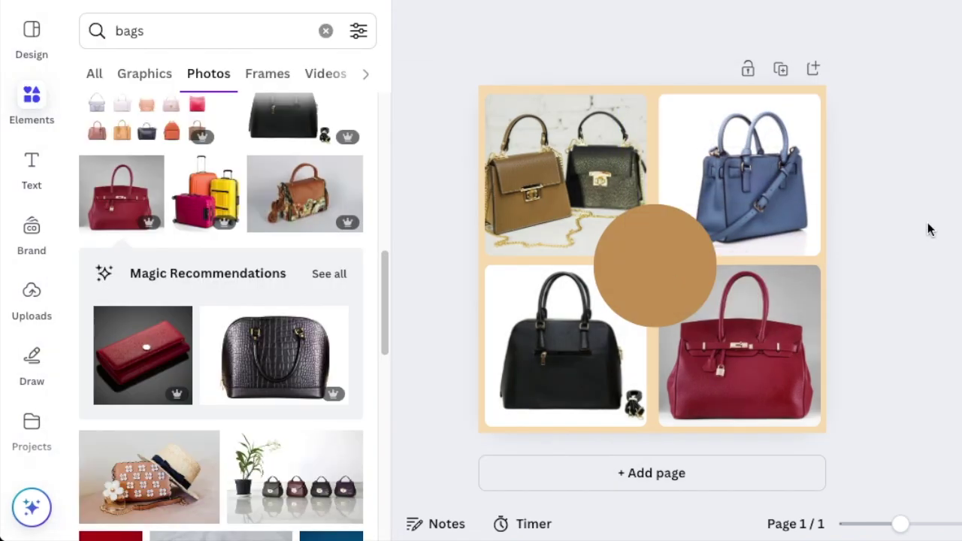
Centre the tan circle and stack a smaller off-white copy centred over it.
click(664, 269)
drag(665, 269, 661, 267)
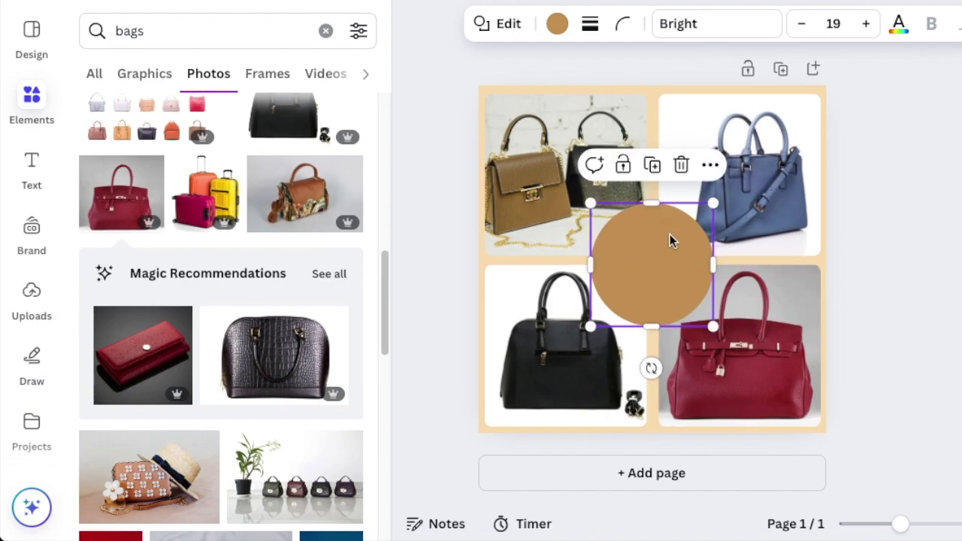
click(653, 166)
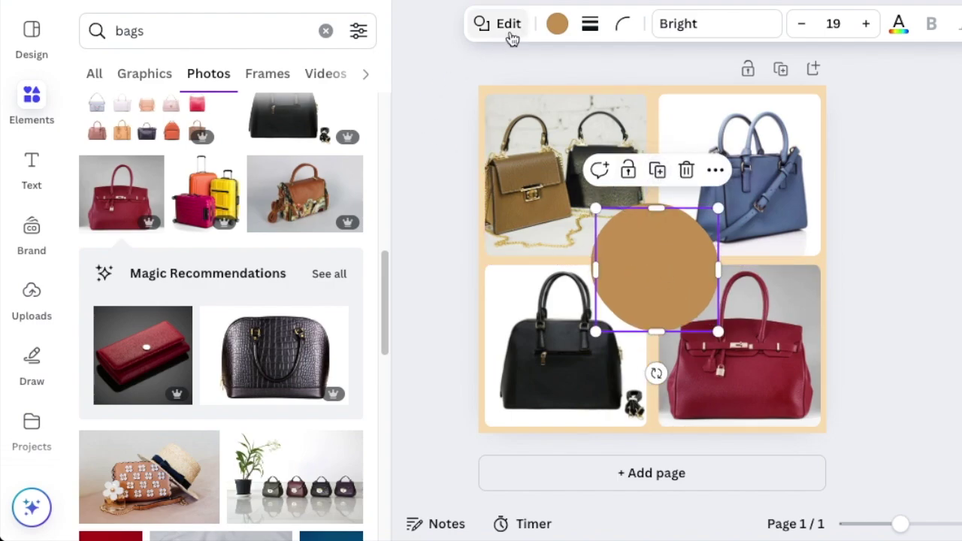
click(557, 26)
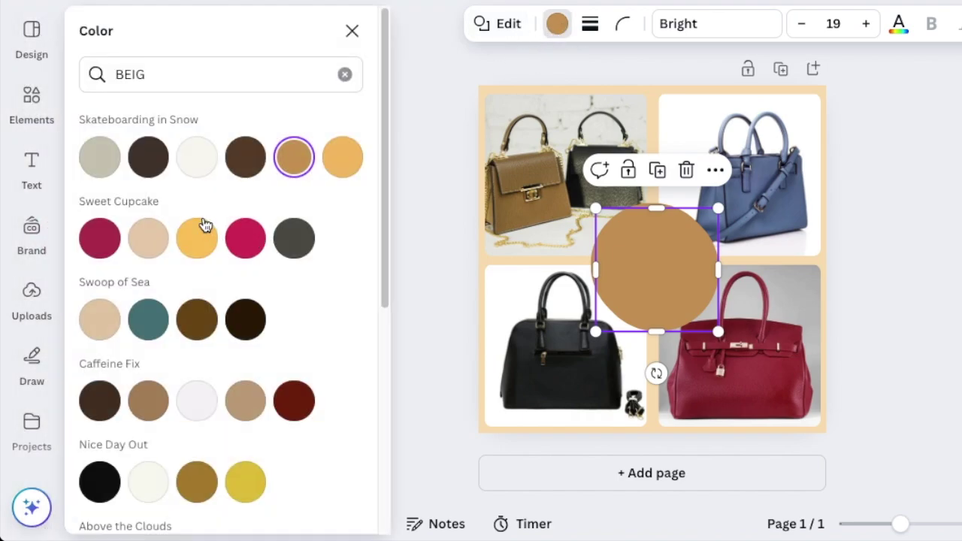
click(197, 158)
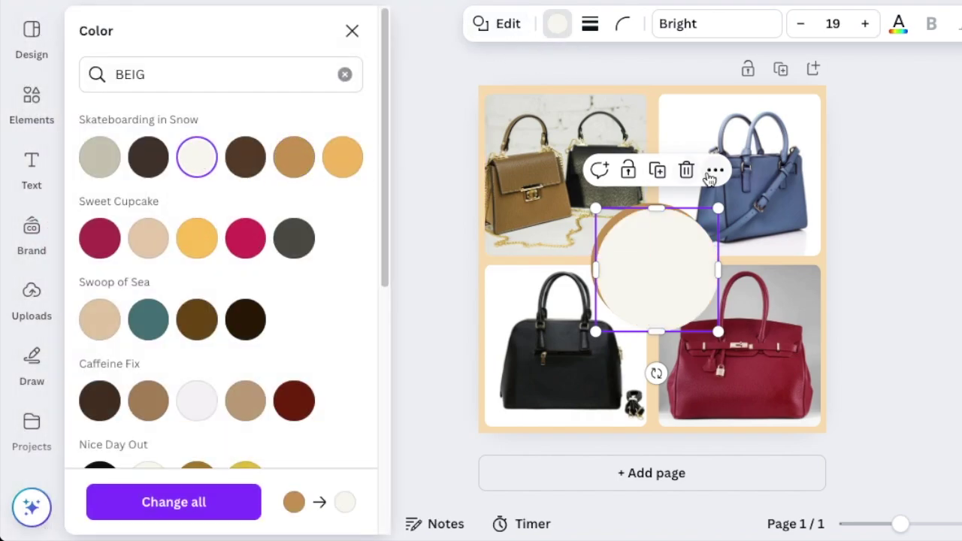
drag(714, 212, 640, 264)
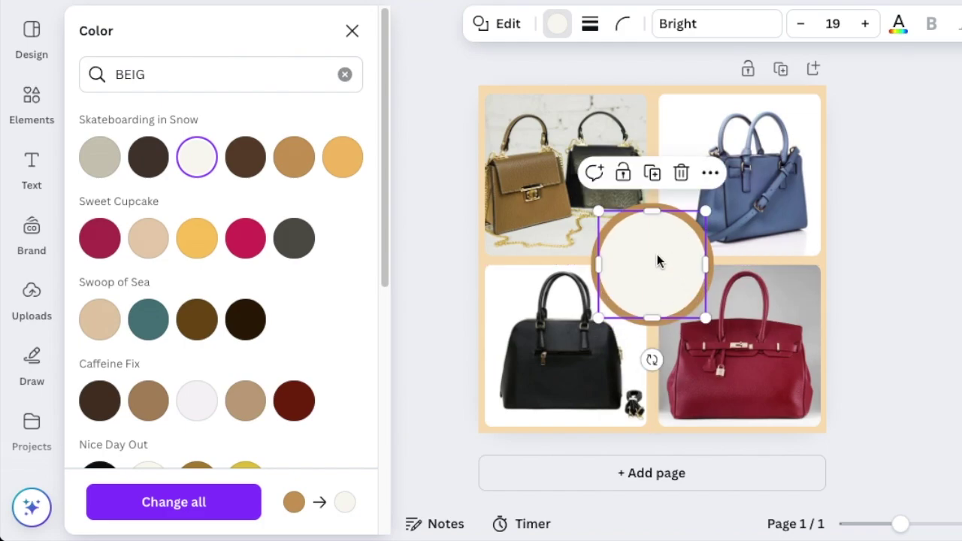
click(867, 299)
key(t)
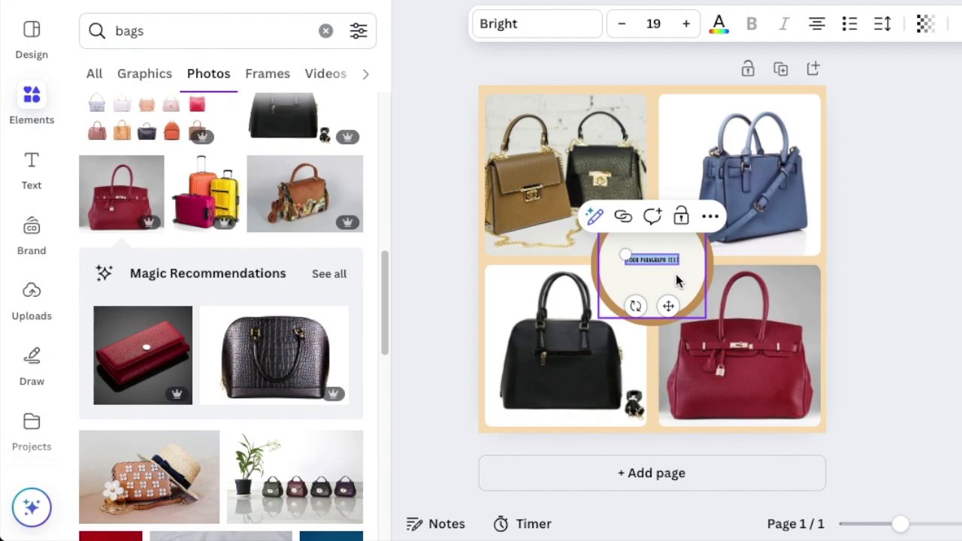
Set the text box font to Open Sans and shrink it inside the circle.
click(535, 31)
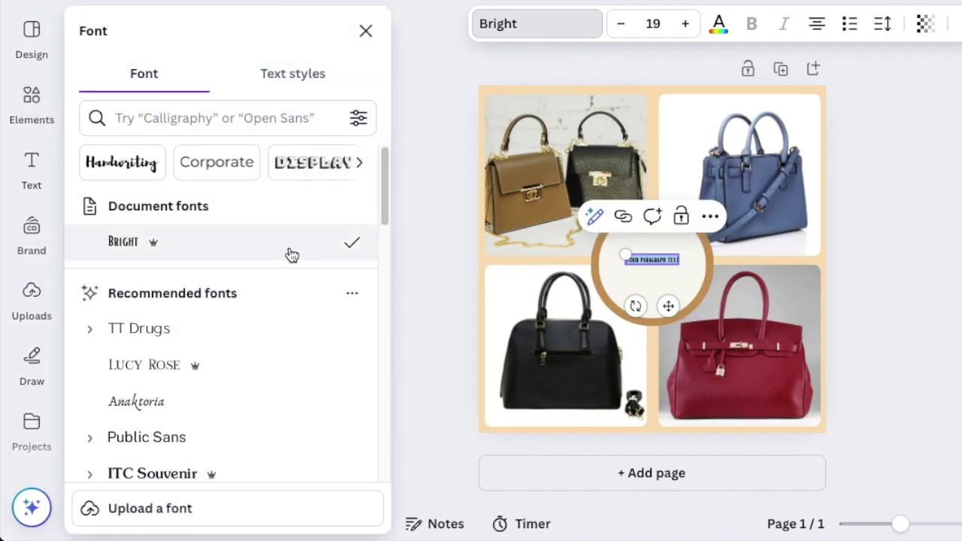
scroll(275, 293, down, 4)
click(275, 291)
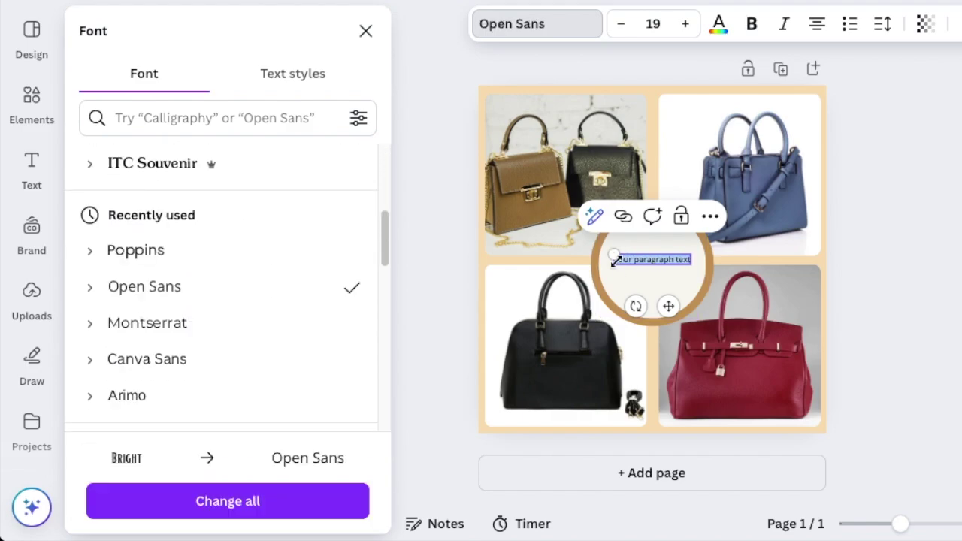
drag(615, 260, 645, 256)
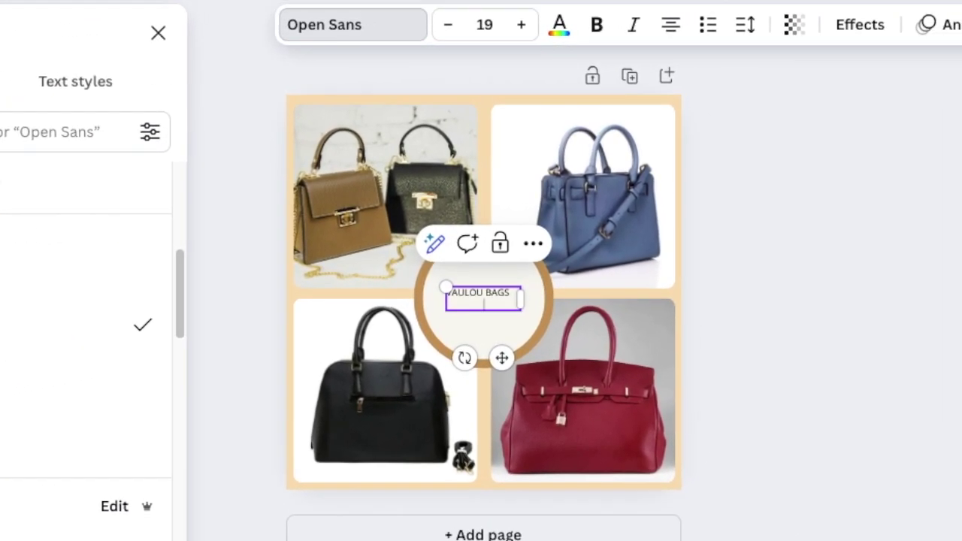
Paste extra copies of 'VAULOU BAGS' and narrow the box so each wraps onto its own line.
click(449, 297)
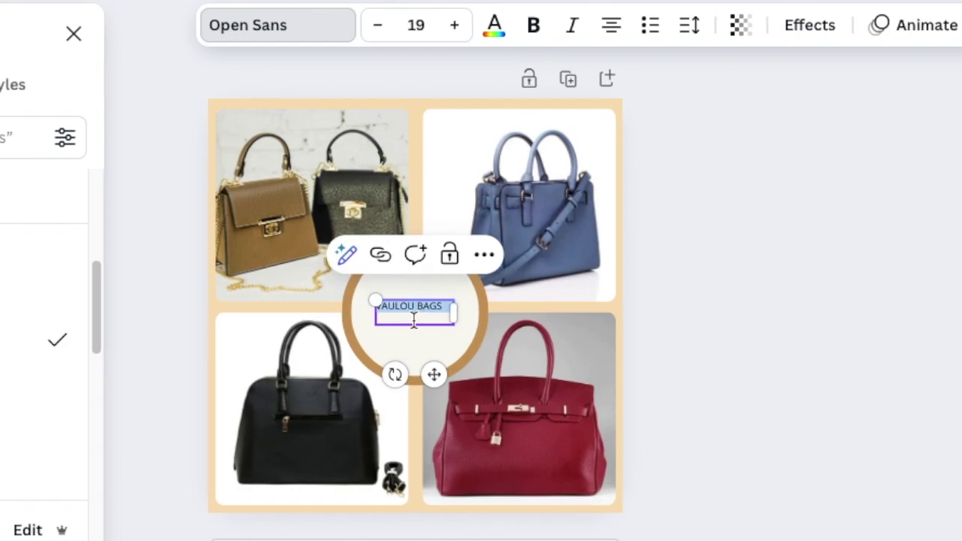
click(414, 319)
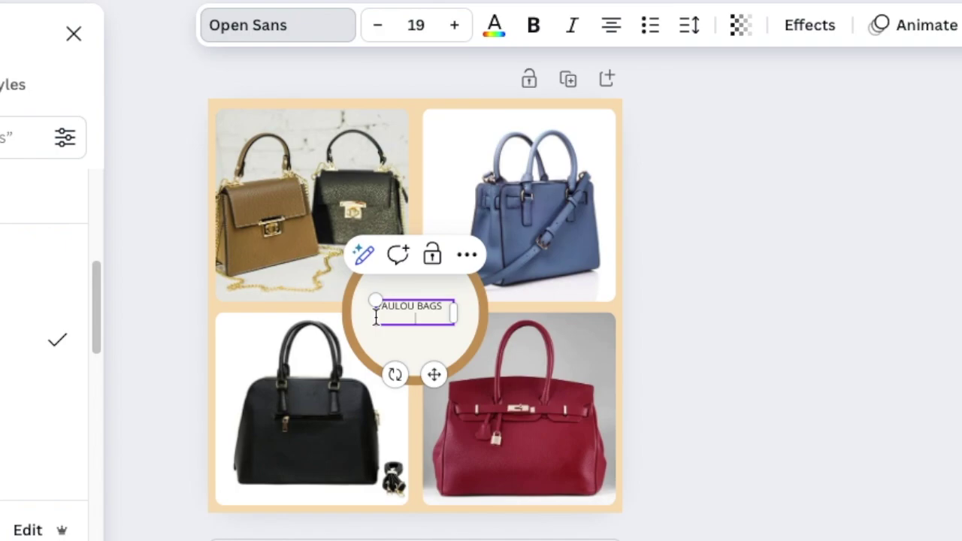
text(VAULOU BAGS .)
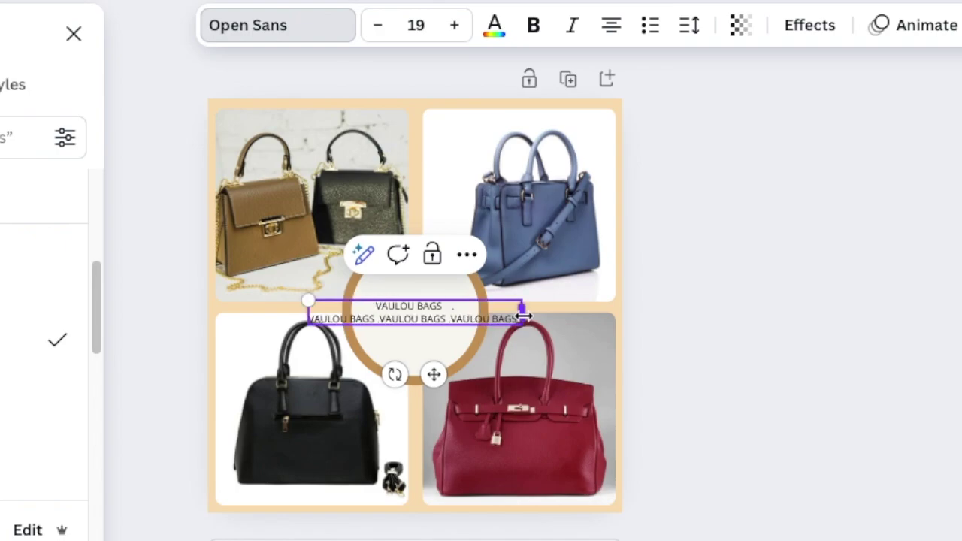
drag(524, 317, 415, 325)
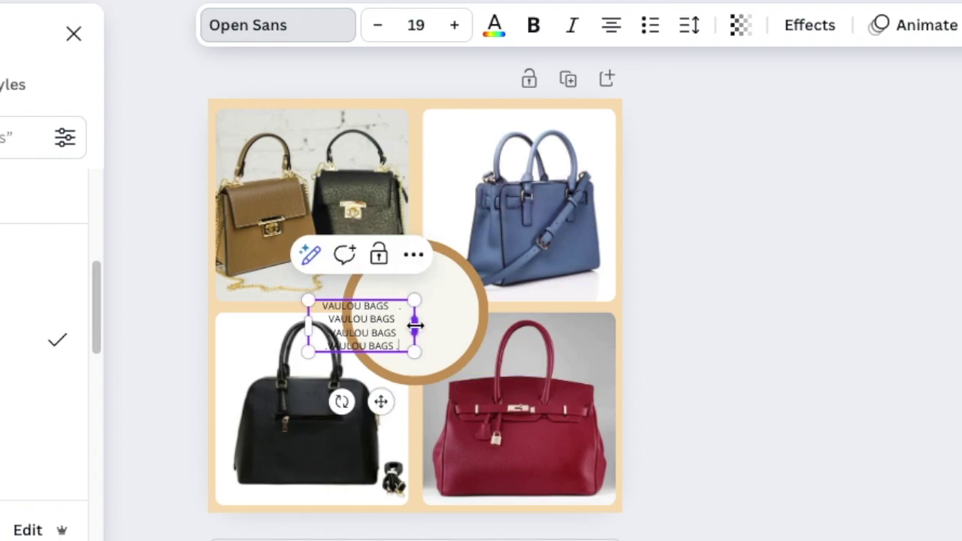
click(757, 393)
Centre the text box in the circle, left-align it, and add a missing '.'.
drag(345, 320, 392, 316)
click(612, 27)
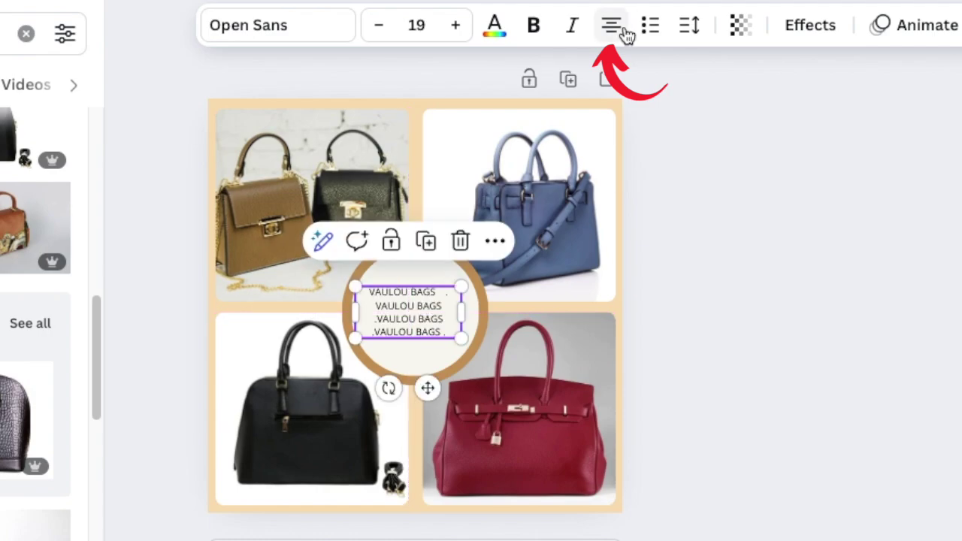
click(426, 306)
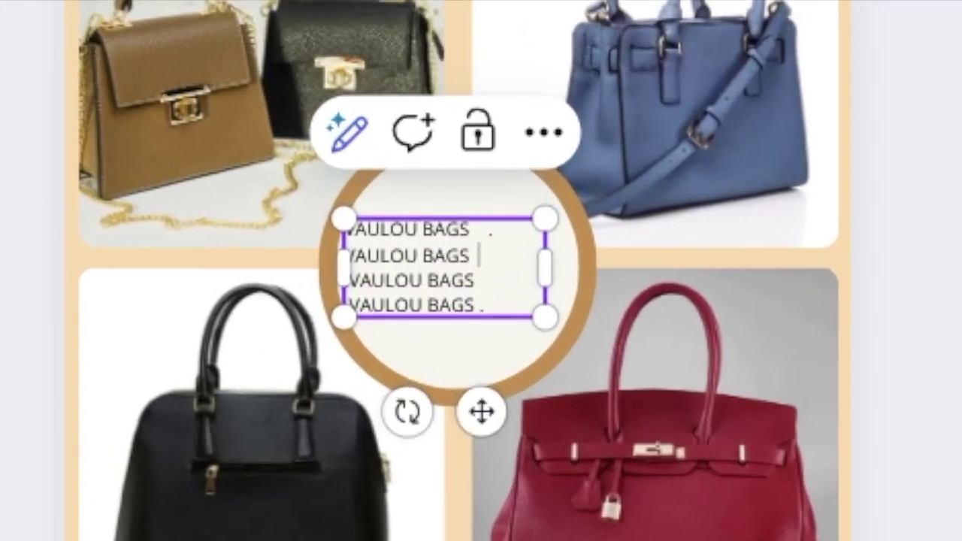
text(.)
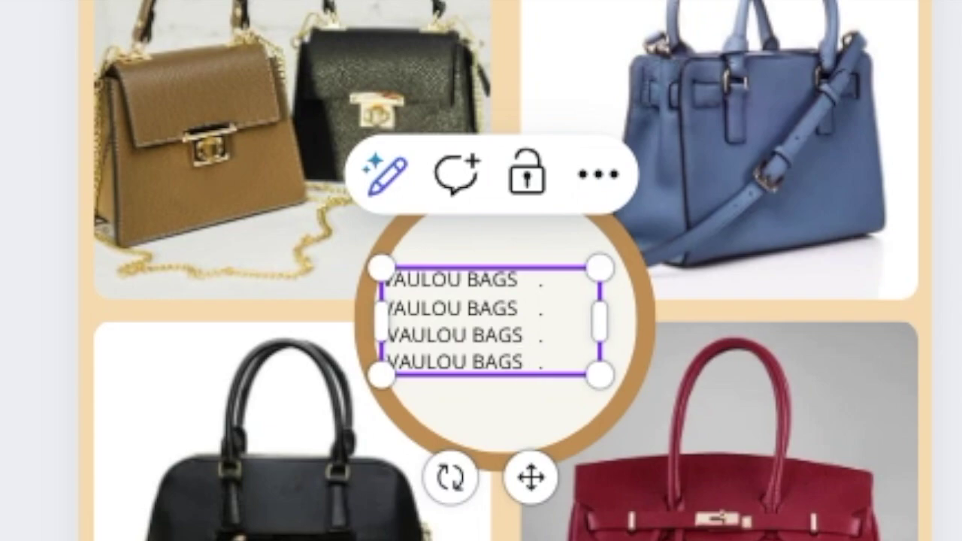
key(Escape)
Apply a Curve effect at 51 to the VAULOU BAGS text and centre it on the circle.
drag(480, 336, 502, 333)
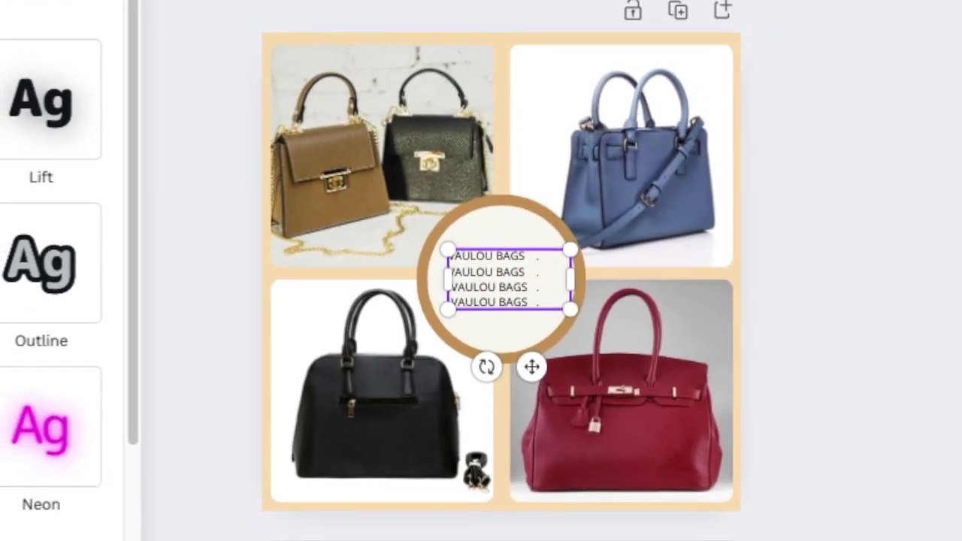
scroll(123, 403, down, 3)
click(88, 467)
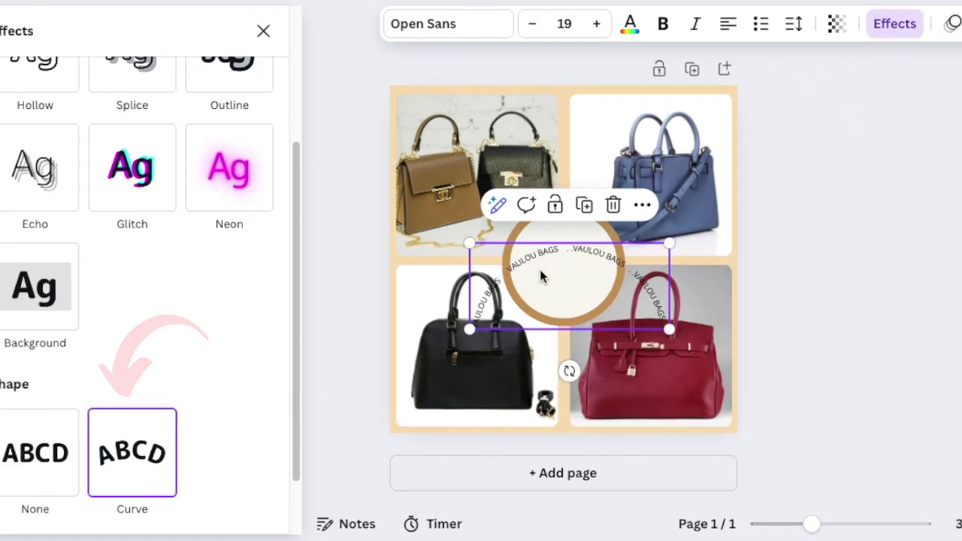
drag(591, 279, 585, 257)
scroll(121, 462, down, 1)
drag(92, 494, 113, 496)
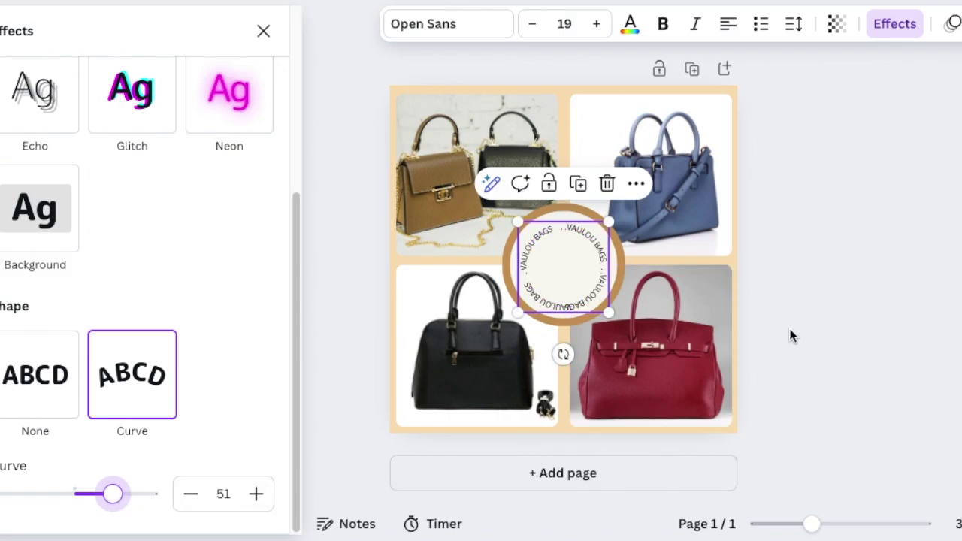
click(571, 248)
click(578, 246)
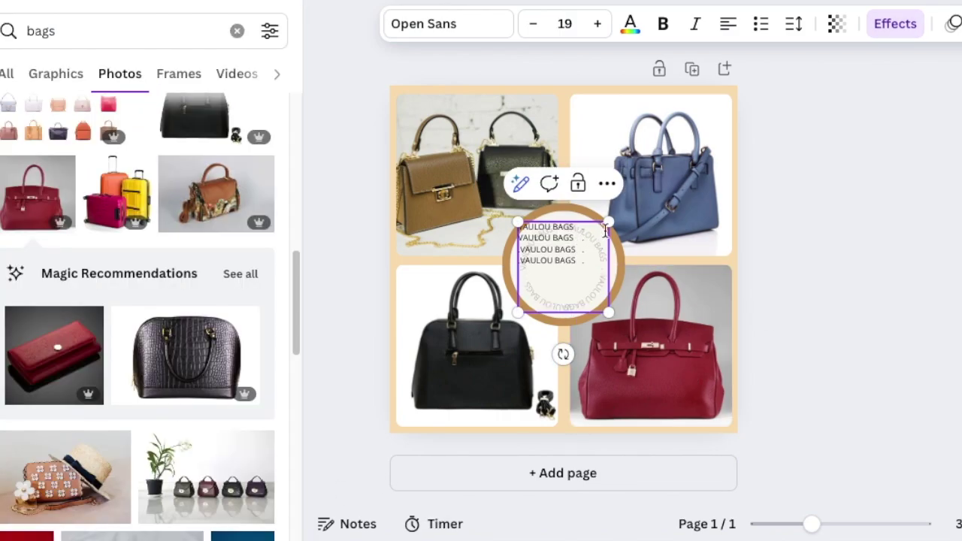
Enlarge the curved text ring to fill the circle.
click(757, 302)
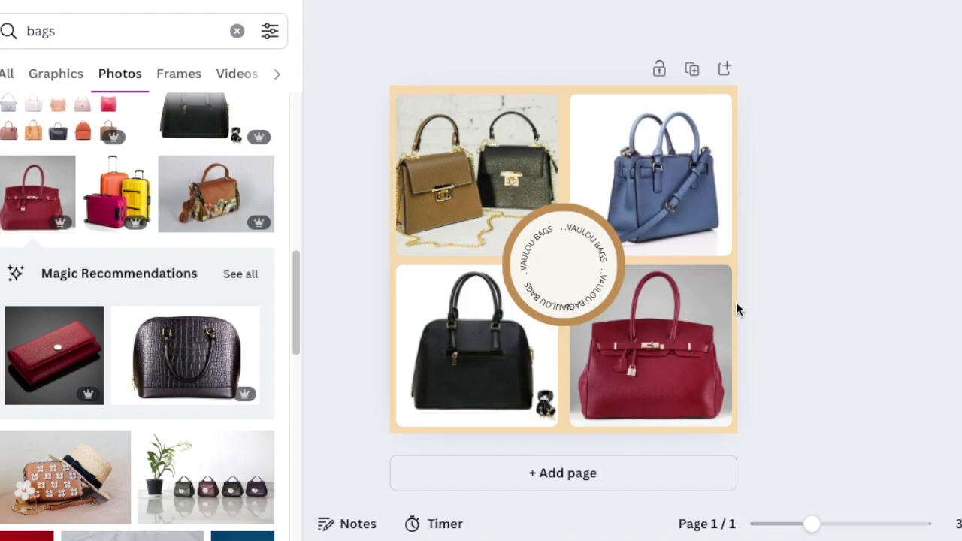
click(606, 228)
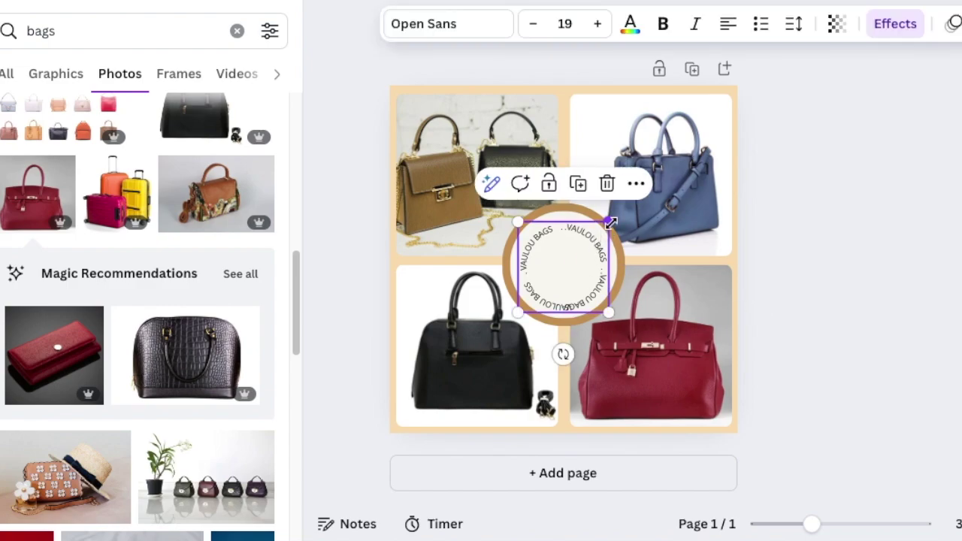
drag(611, 220, 616, 214)
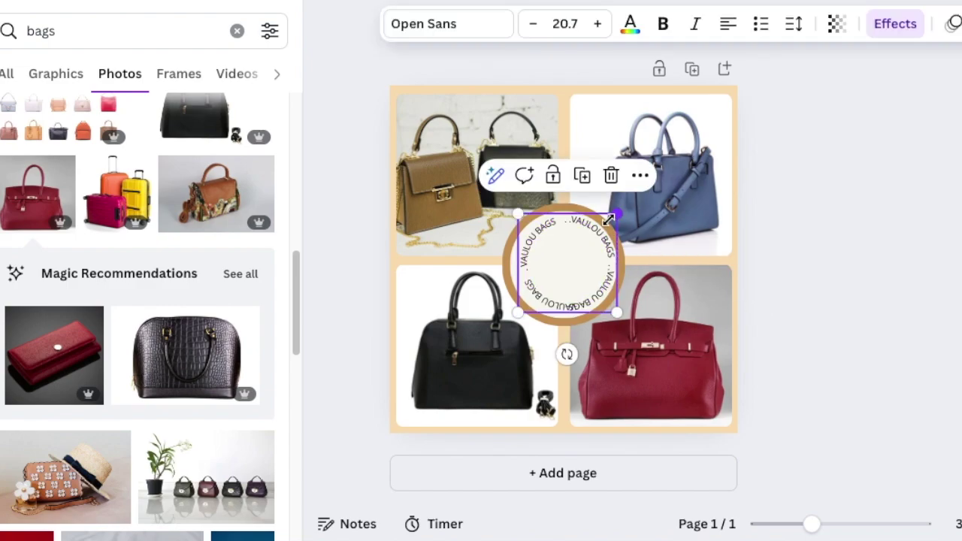
drag(518, 310, 500, 319)
click(845, 317)
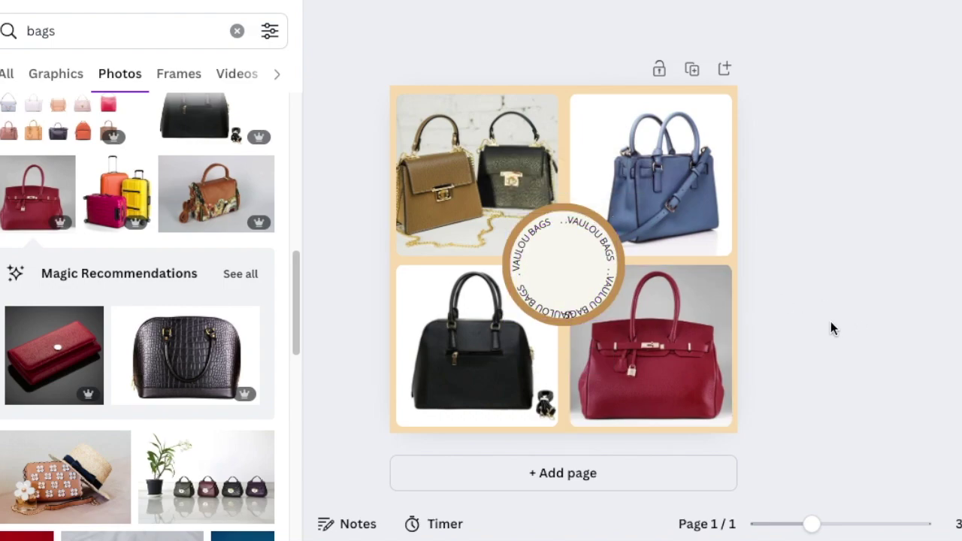
Edit the curved text so the 'VAULOU BAGS .' phrases close into an evenly spaced ring.
click(556, 273)
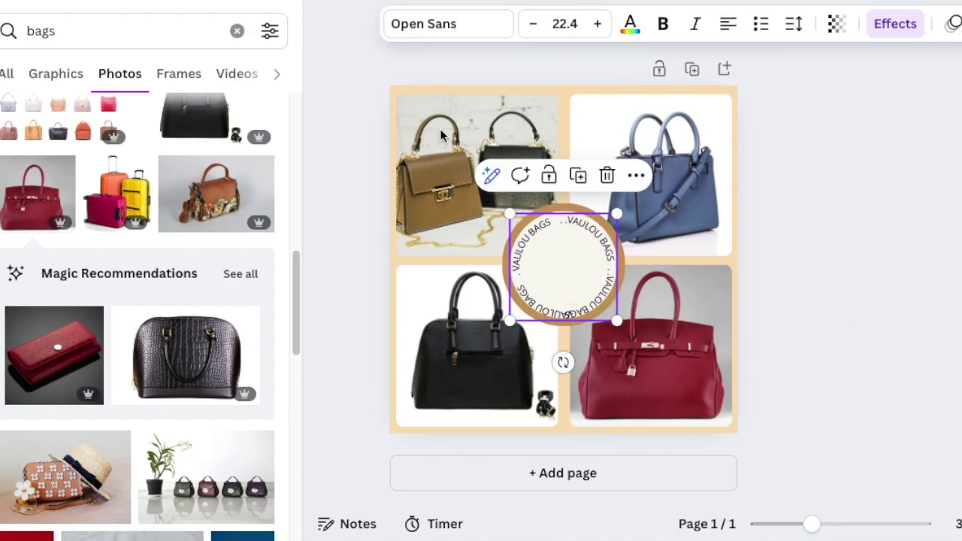
key(Delete)
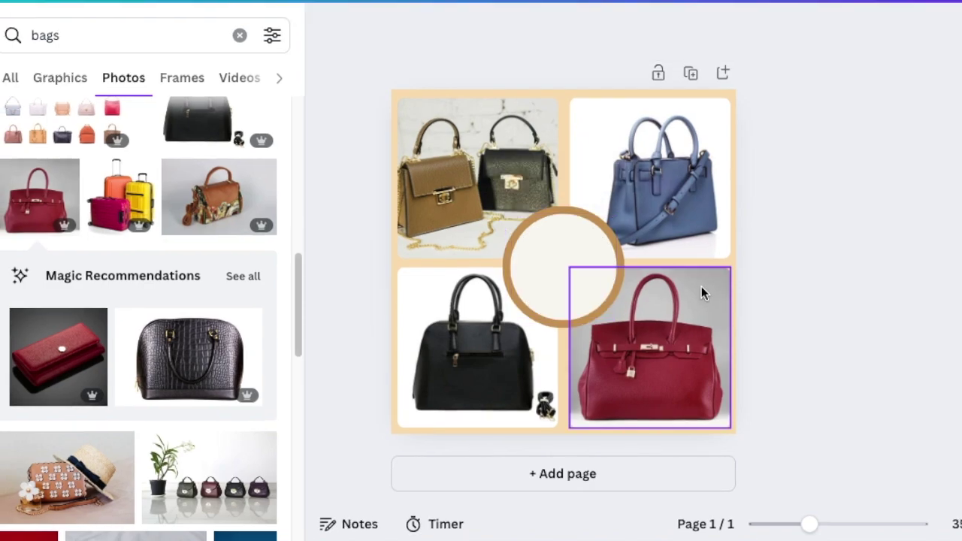
key(ctrl+z)
click(577, 260)
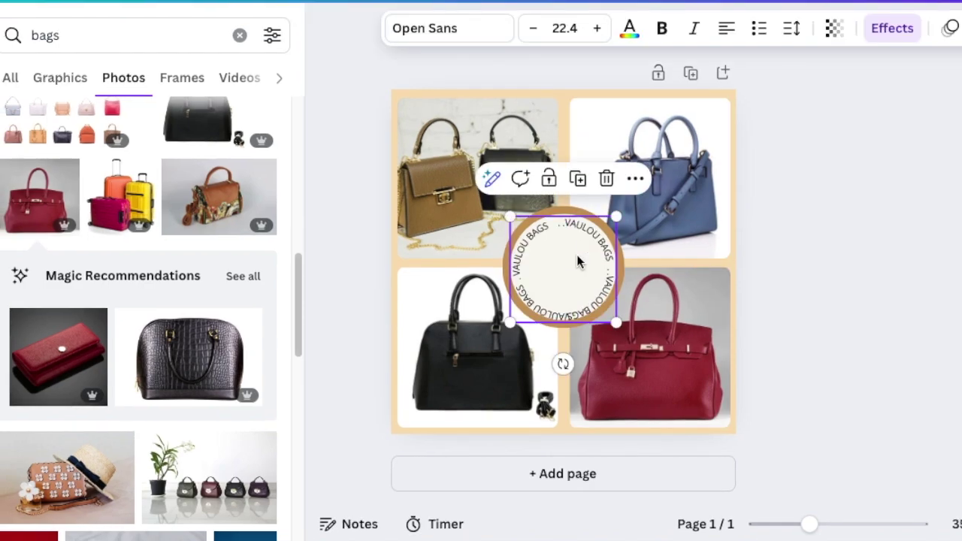
click(579, 263)
click(599, 248)
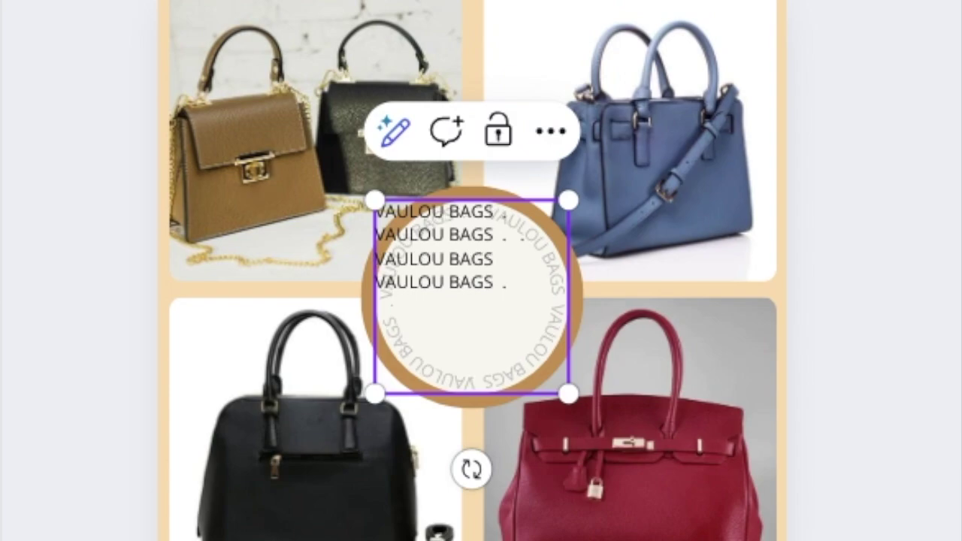
click(939, 368)
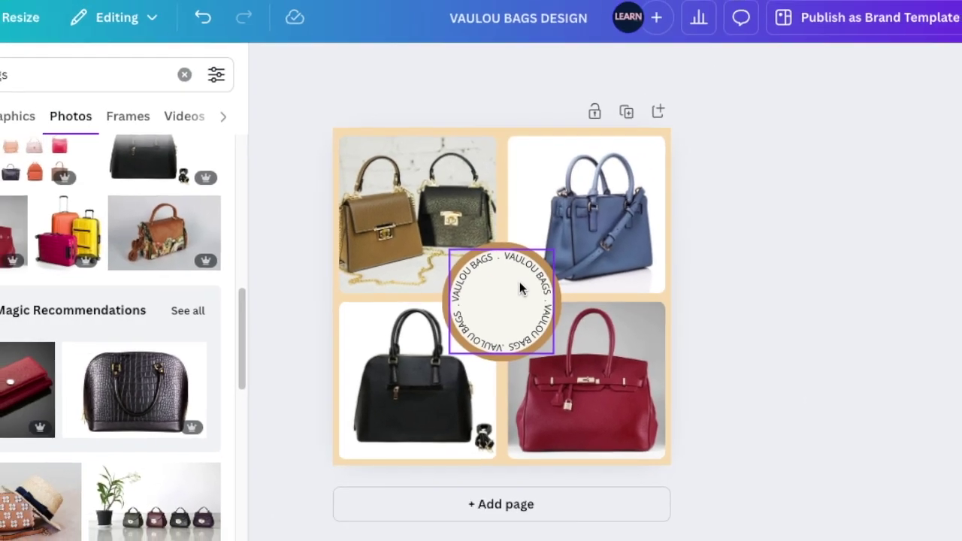
click(438, 288)
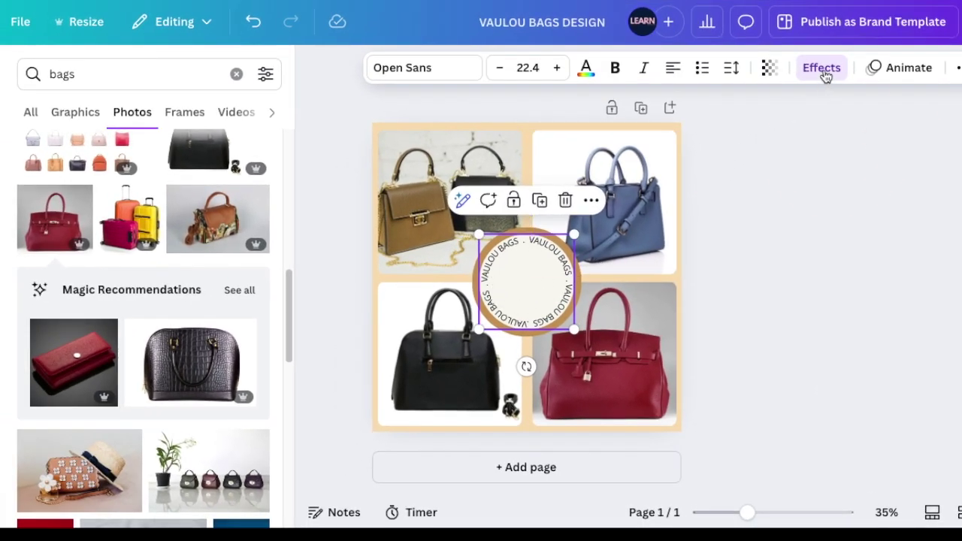
Give the curved VAULOU BAGS ring a Rotate add-on animation.
scroll(120, 378, down, 9)
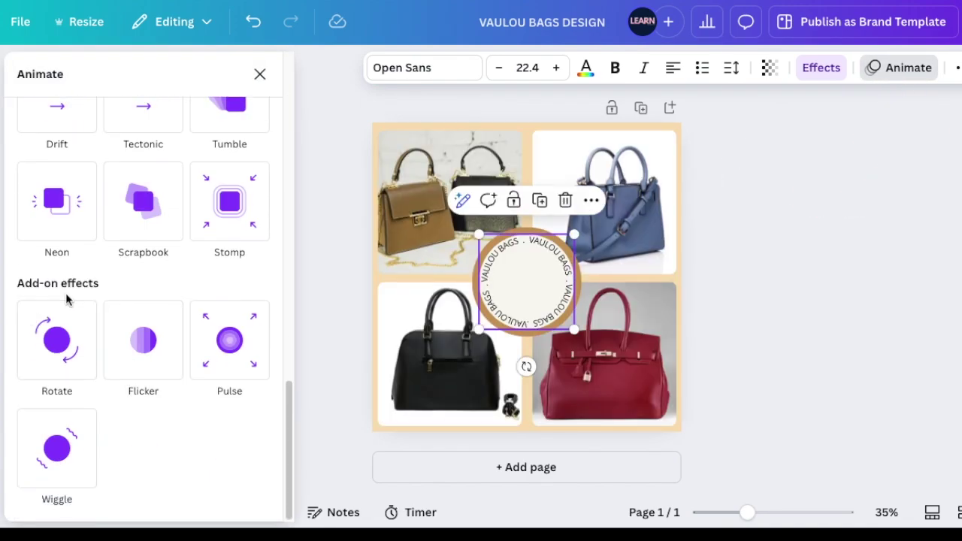
click(64, 341)
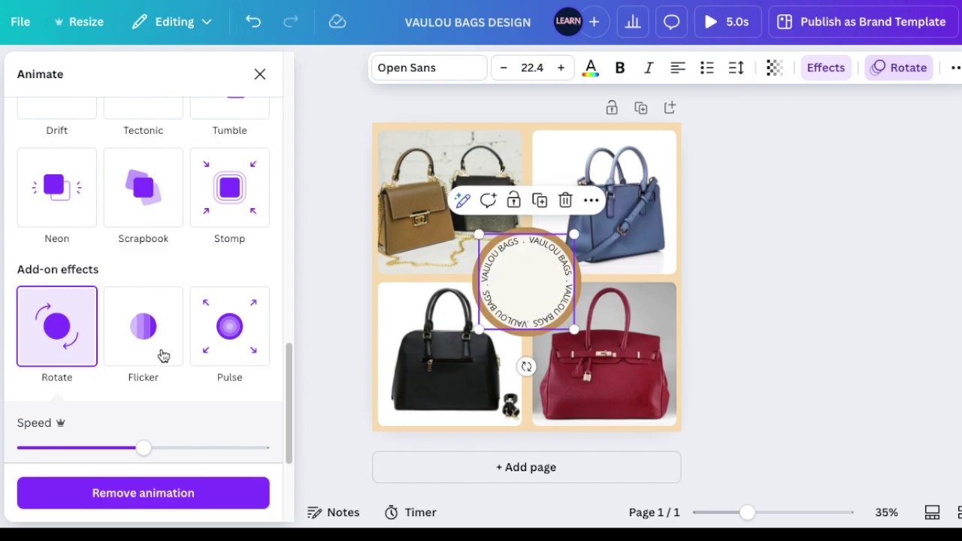
click(334, 294)
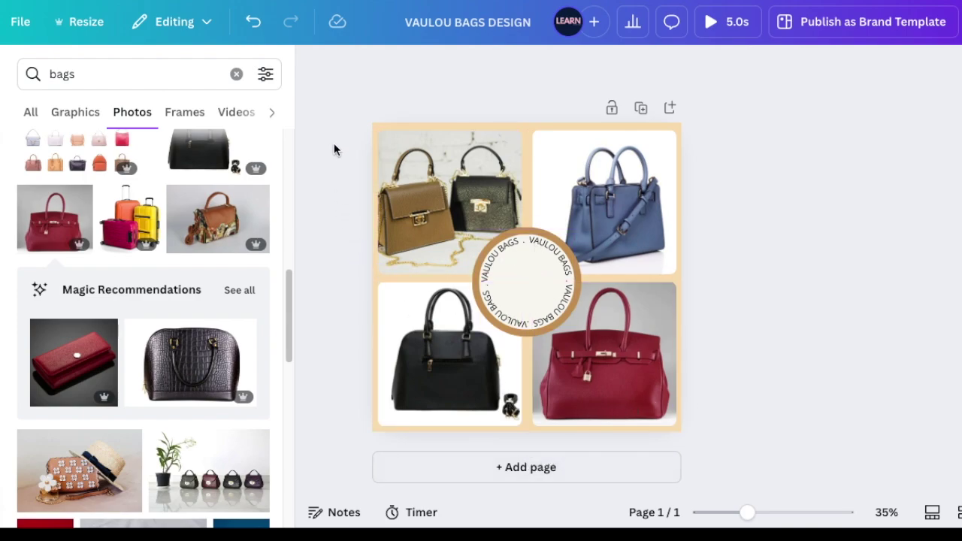
click(515, 229)
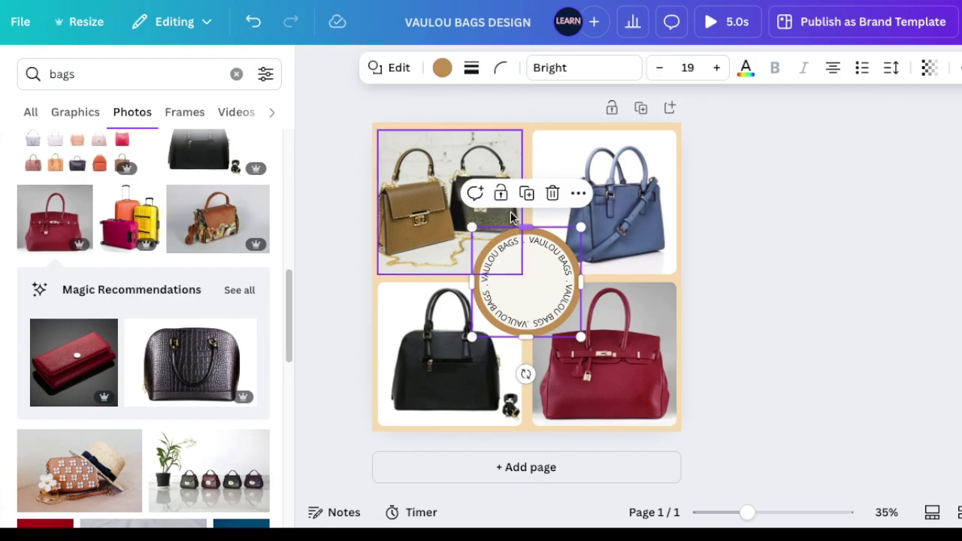
Duplicate the badge and shrink the copy into a centred inner disc.
click(527, 195)
drag(584, 342, 530, 280)
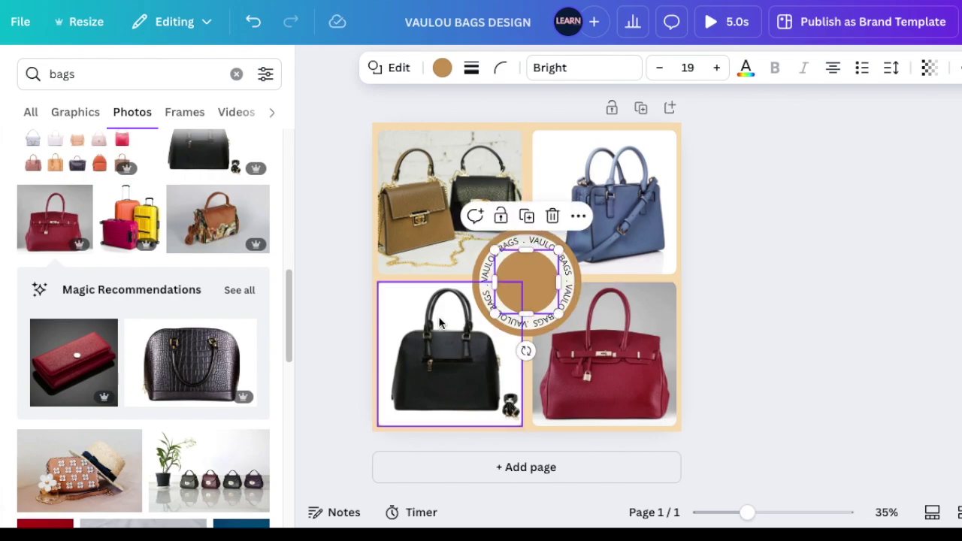
click(313, 213)
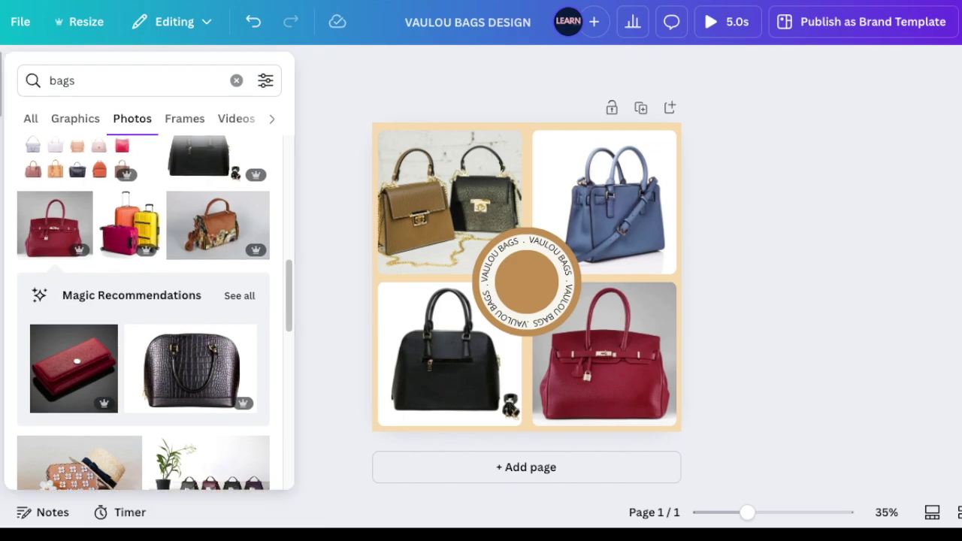
Search graphics for 'LOGO' and add a dark brown lotus emblem sized to the badge centre.
drag(97, 77, 47, 80)
text(LOGO)
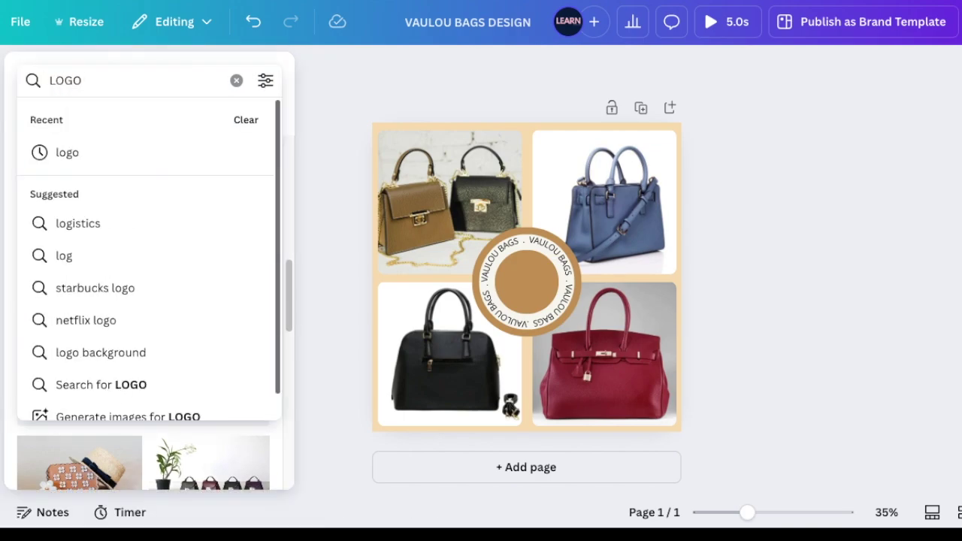
key(Return)
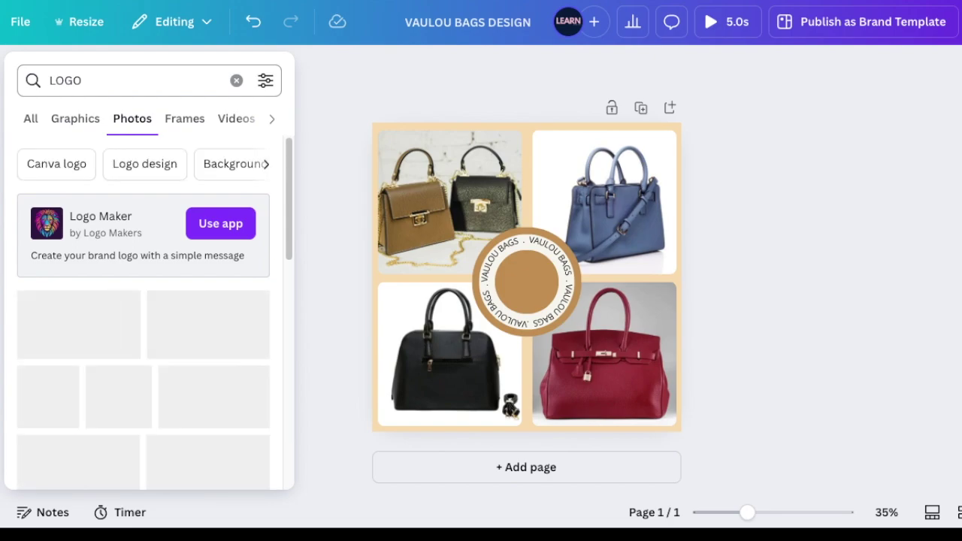
click(75, 121)
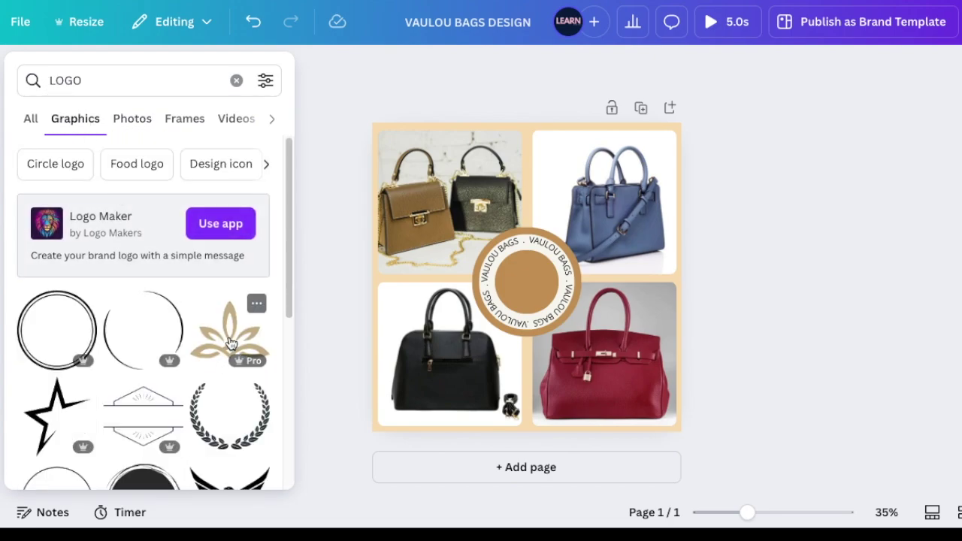
click(231, 343)
click(374, 68)
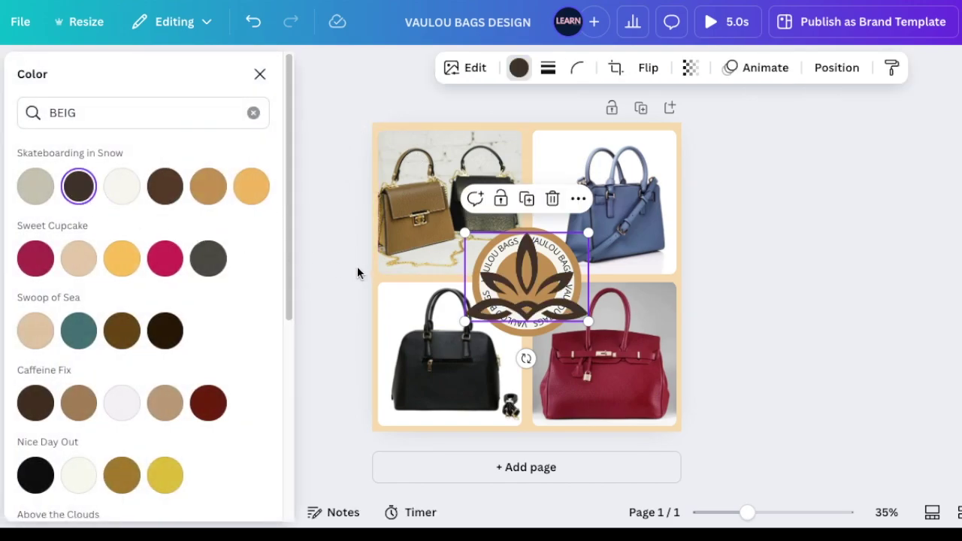
drag(465, 321, 525, 274)
key(Escape)
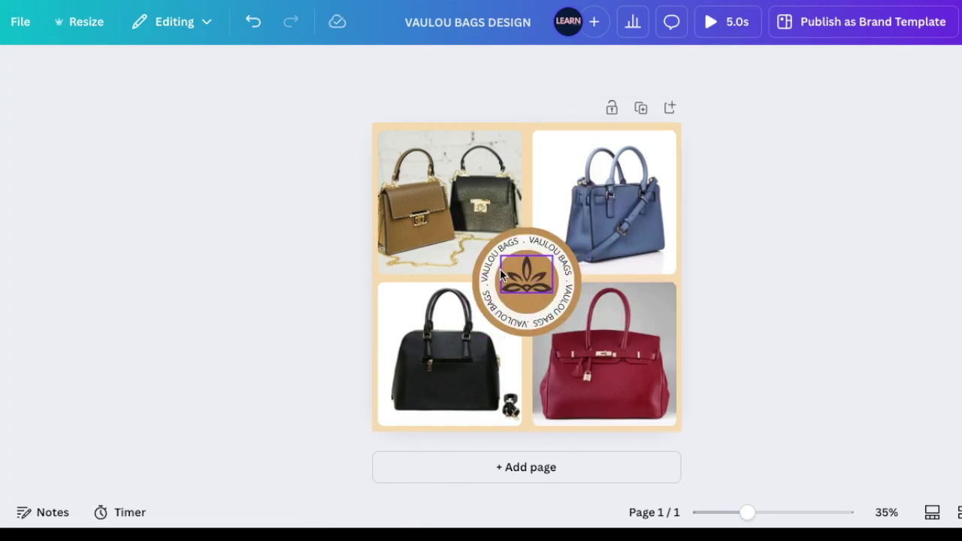
click(630, 164)
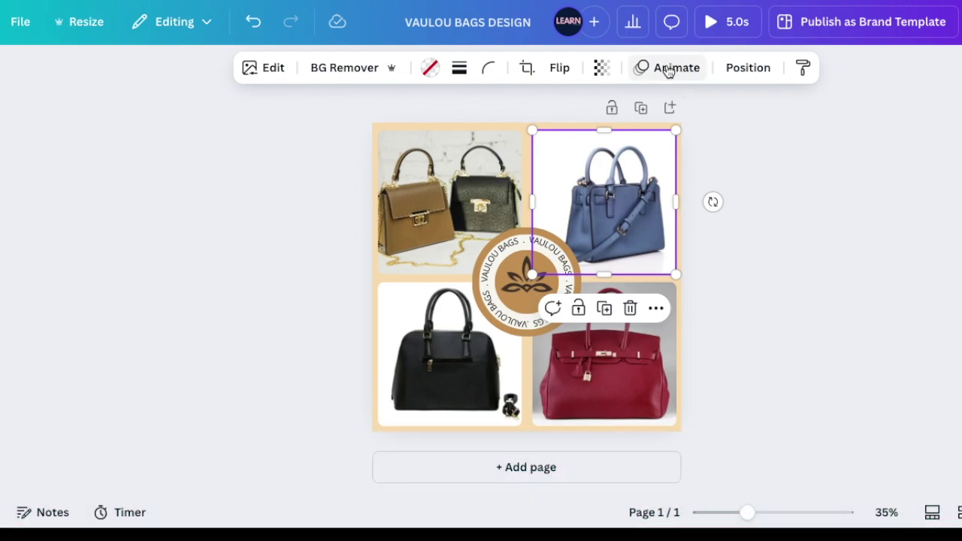
Apply Tumble to the blue, red, black and two-bags photos, then duplicate the page.
click(668, 70)
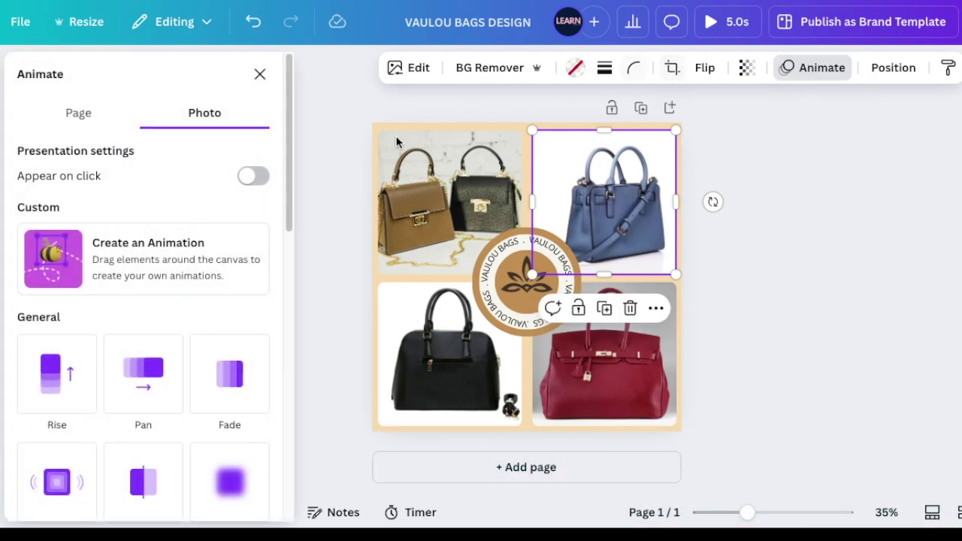
scroll(222, 275, down, 2)
scroll(222, 274, down, 5)
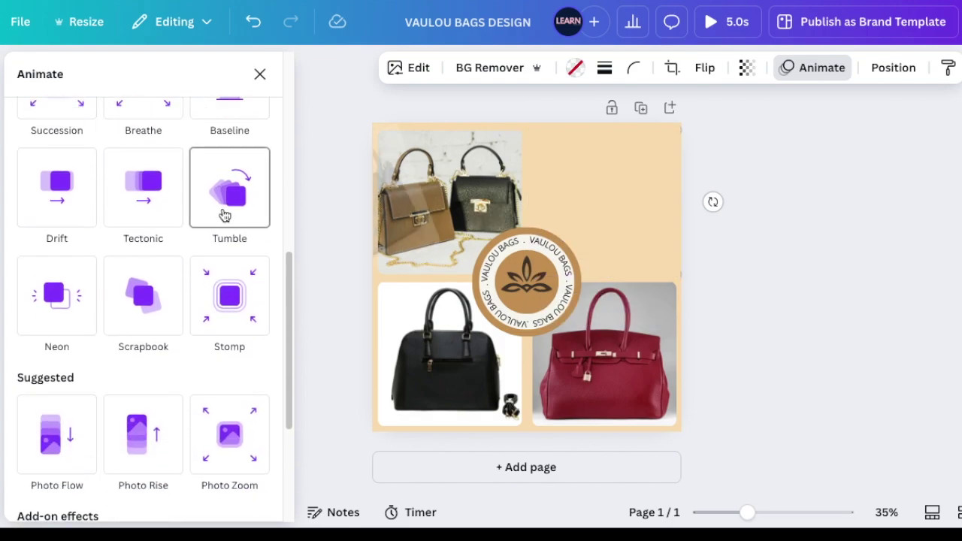
click(224, 213)
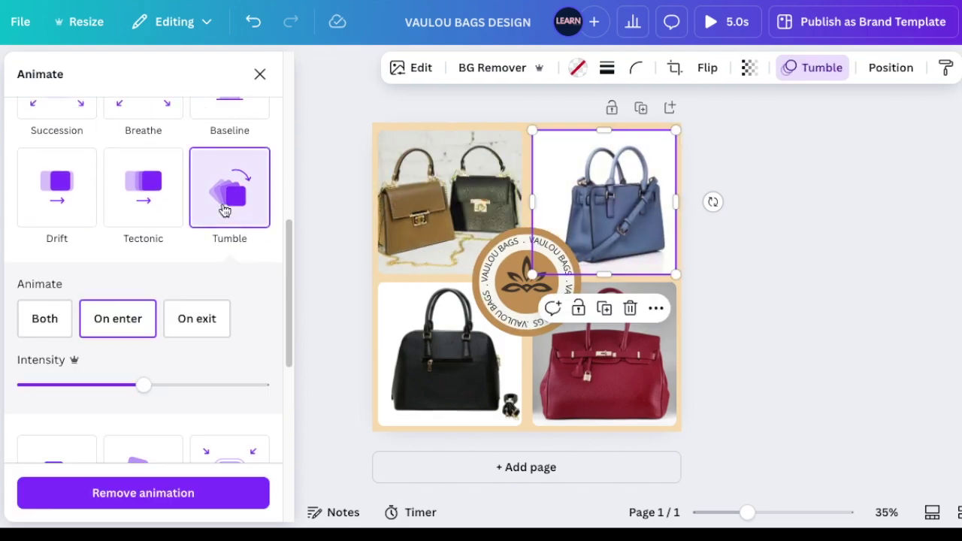
click(587, 385)
click(218, 199)
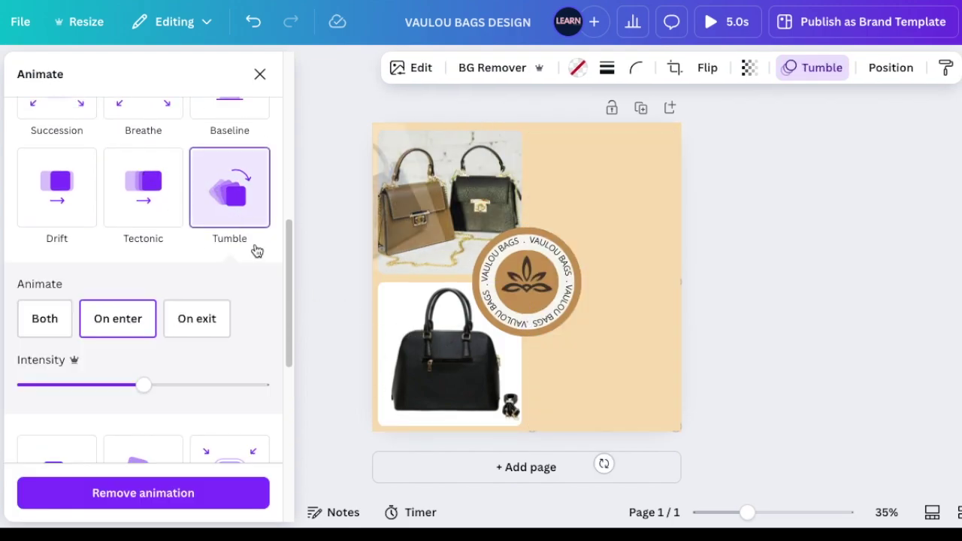
click(417, 393)
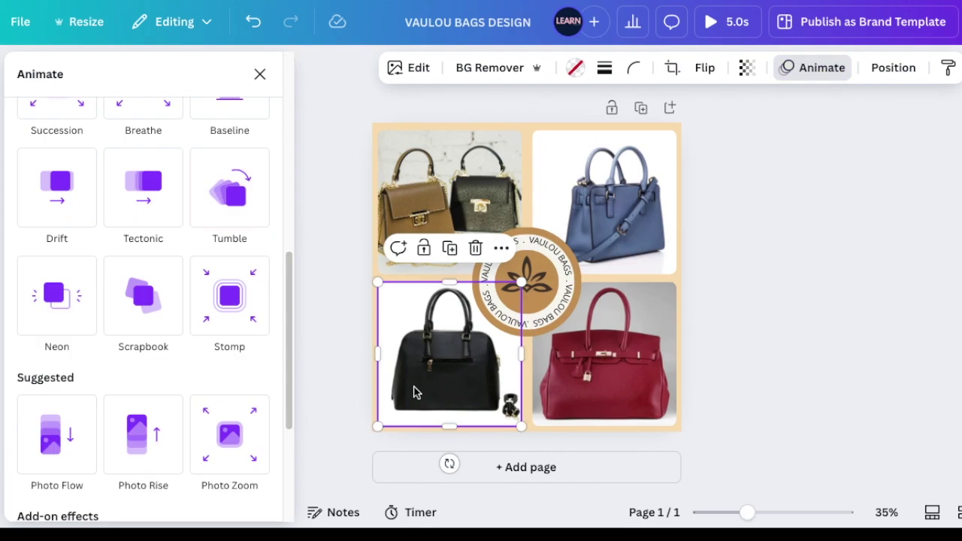
click(244, 202)
click(391, 197)
click(241, 199)
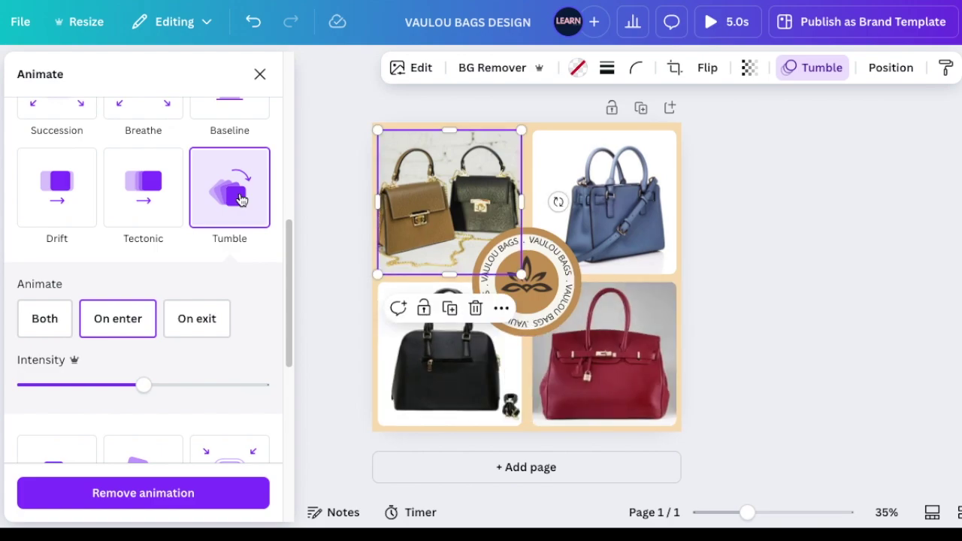
key(Escape)
click(640, 108)
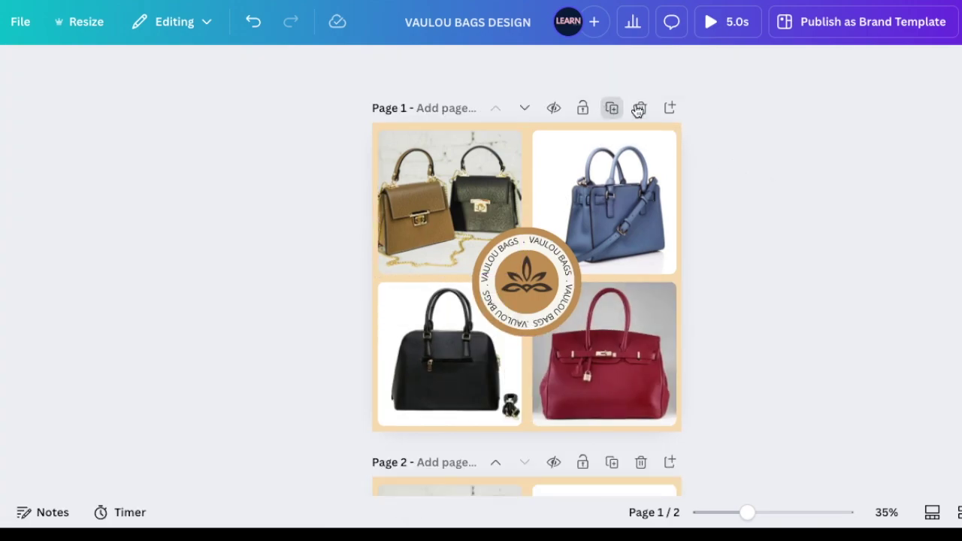
On page 2, move the blue bag to the bottom-right cell and the black bag to the top-left cell.
click(591, 204)
drag(591, 205, 434, 374)
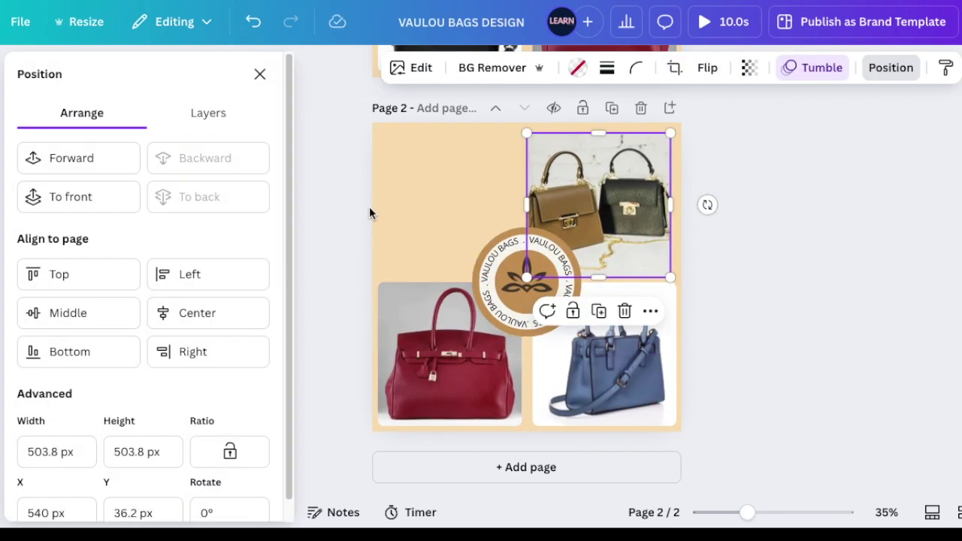
click(206, 112)
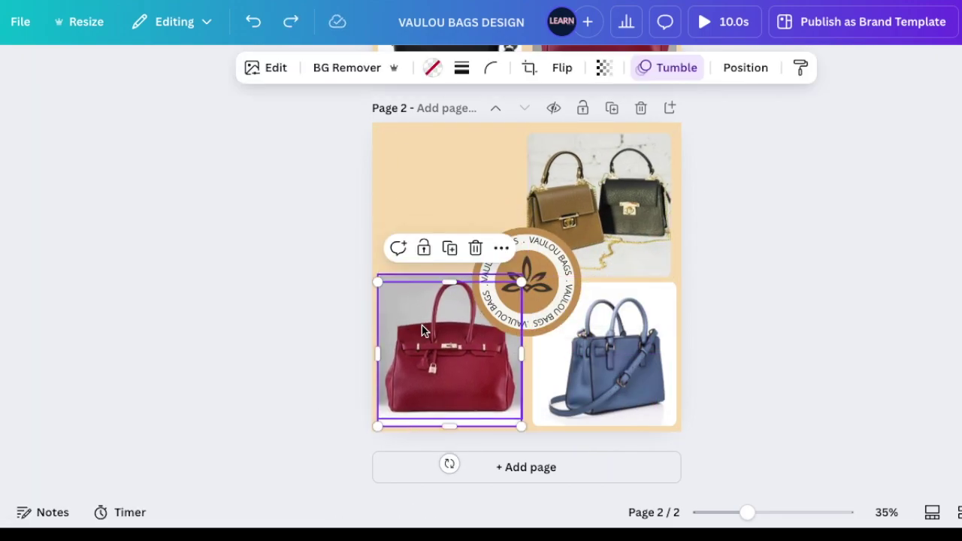
drag(422, 329, 440, 205)
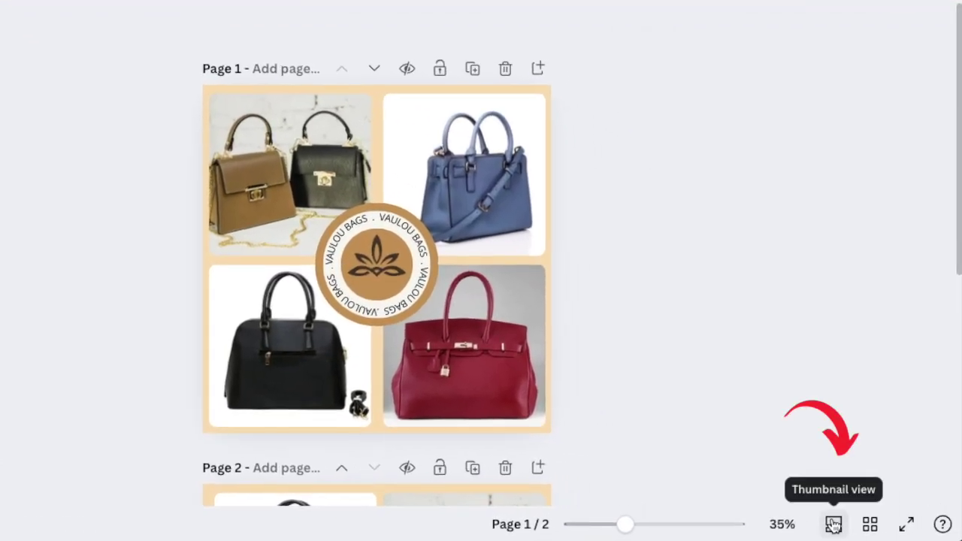
click(833, 525)
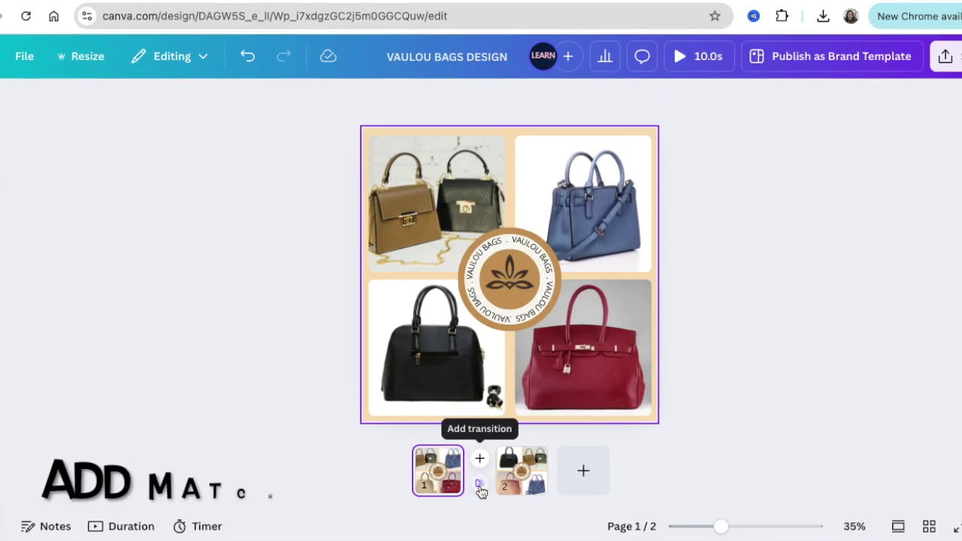
Link page 1 to page 2 with a 0.5-second Match & Move transition.
click(480, 490)
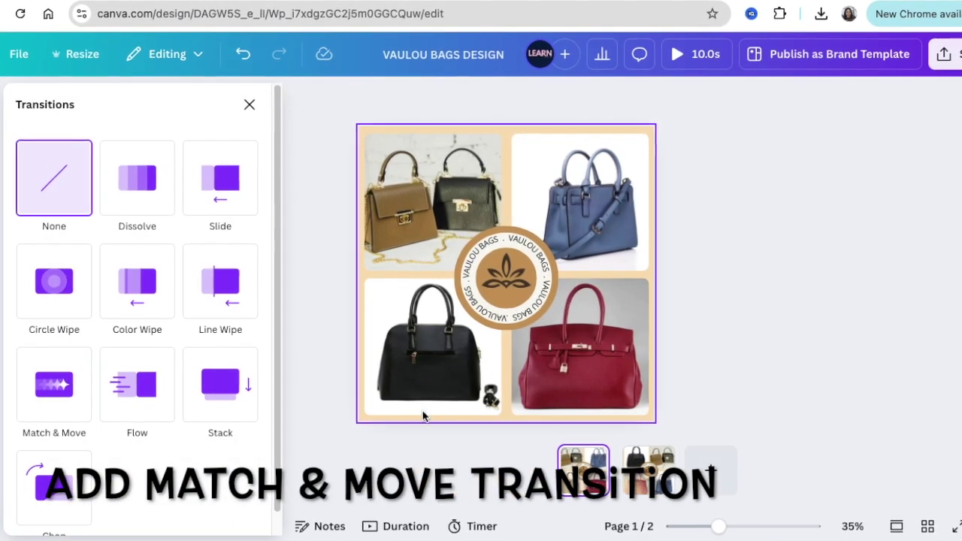
click(49, 385)
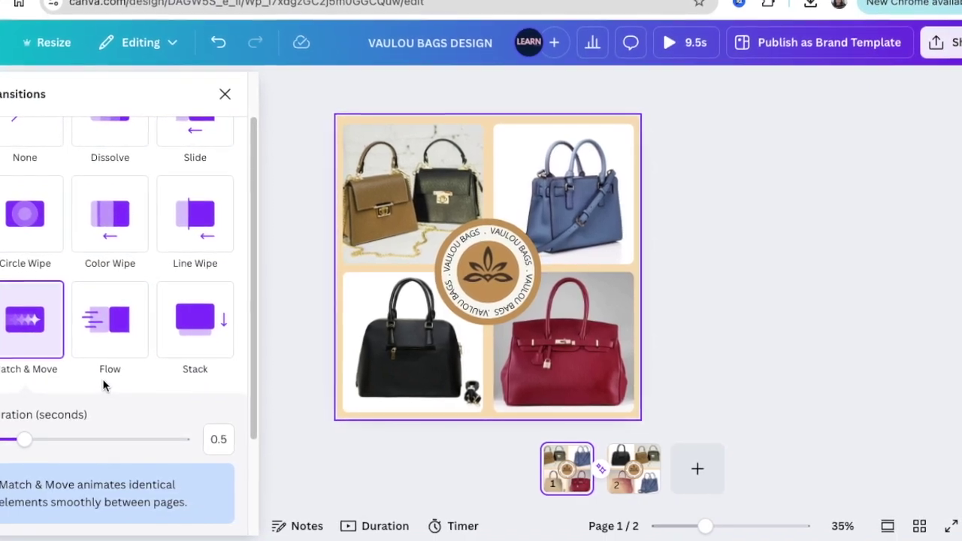
click(279, 382)
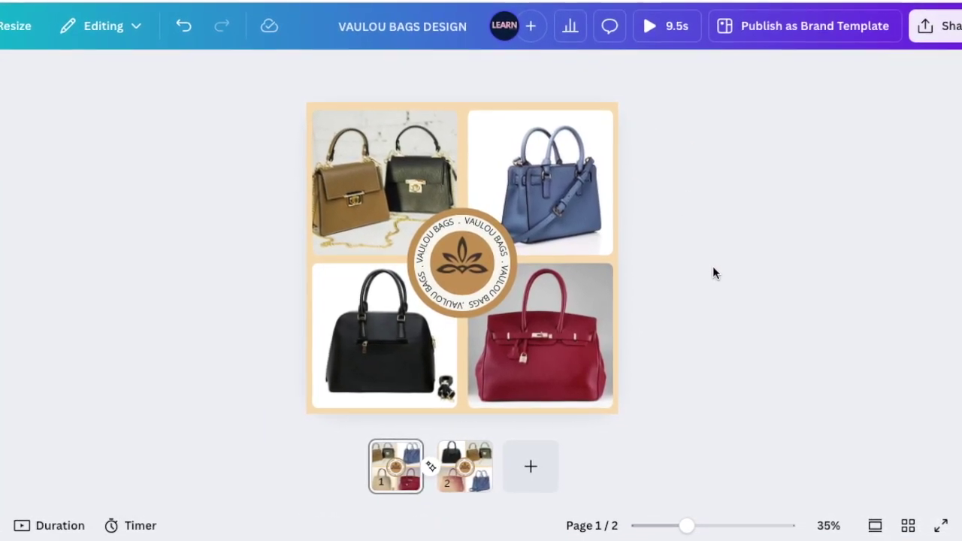
Play the 9-second animated preview from the start, then exit back to the editor.
click(641, 21)
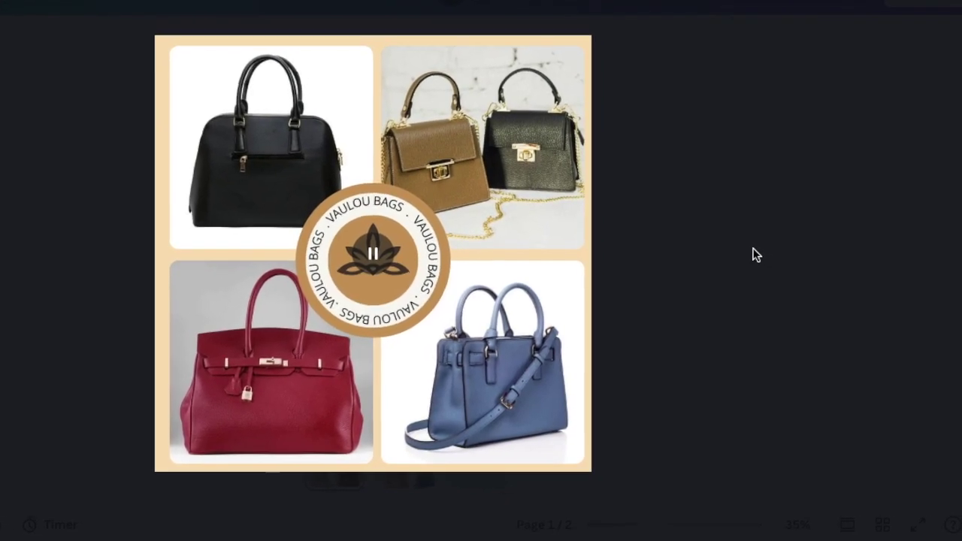
key(Escape)
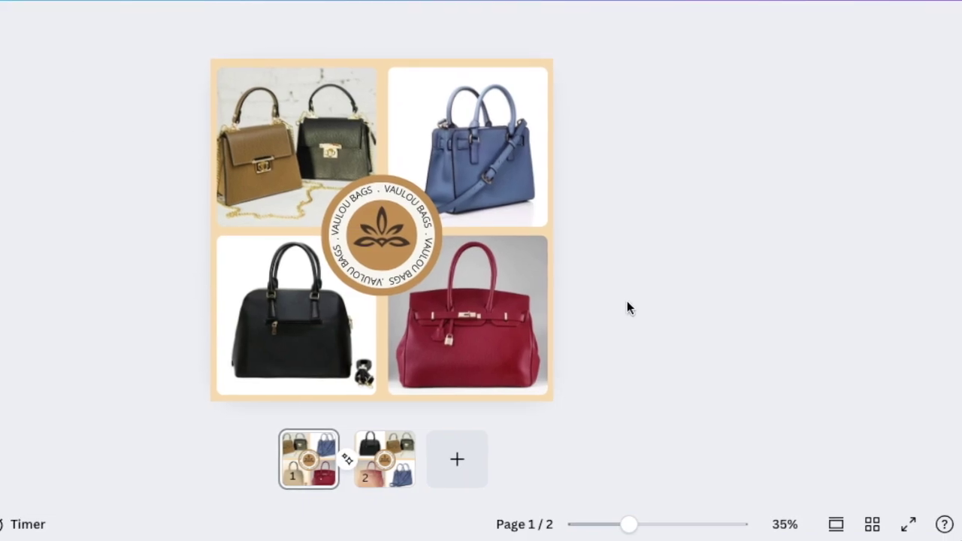
scroll(578, 293, down, 3)
Duplicate page 2 as a new page 3 and review the pages in scroll view.
click(834, 524)
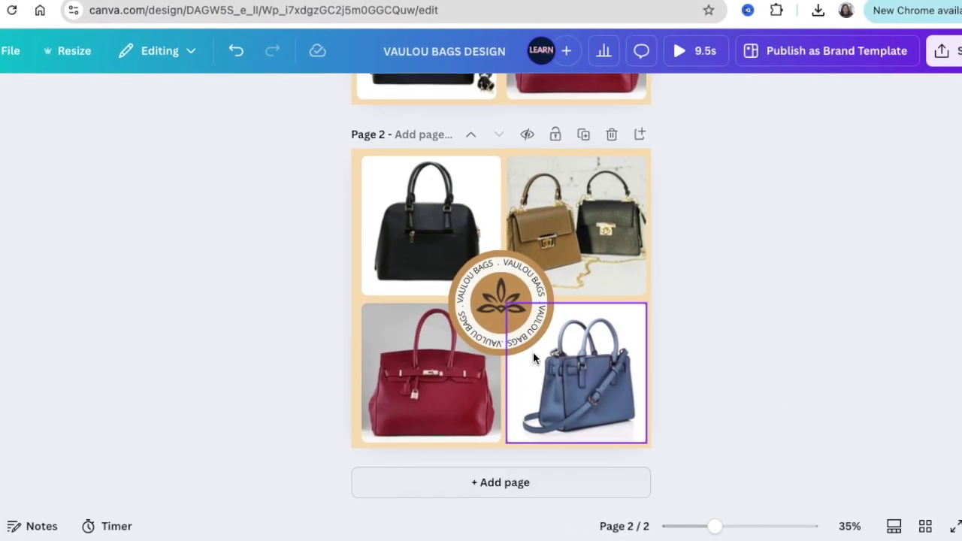
click(565, 124)
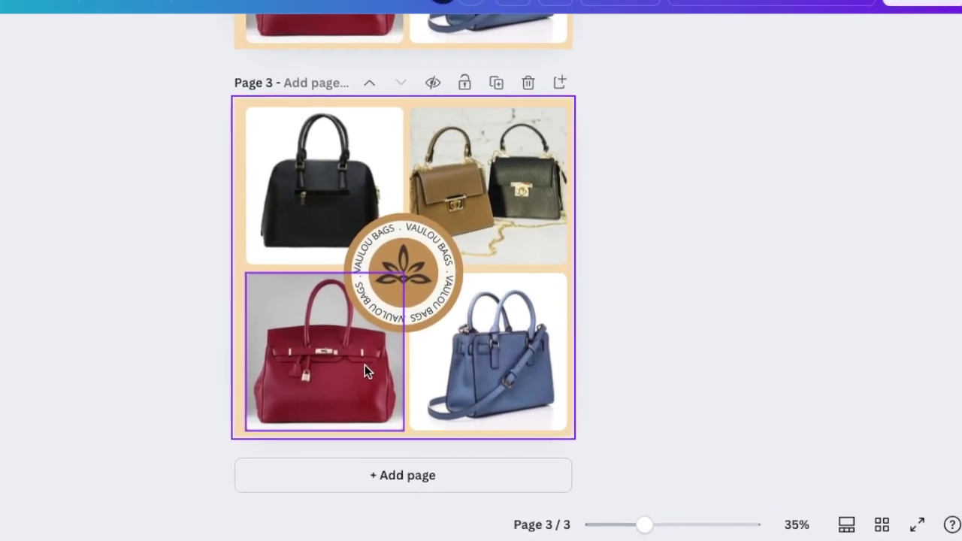
scroll(360, 364, up, 5)
scroll(340, 347, up, 6)
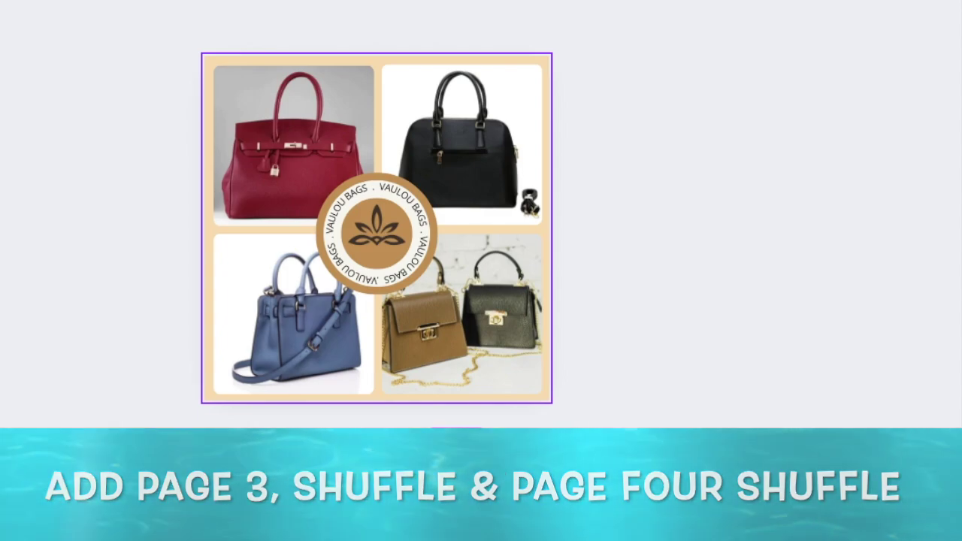
click(831, 524)
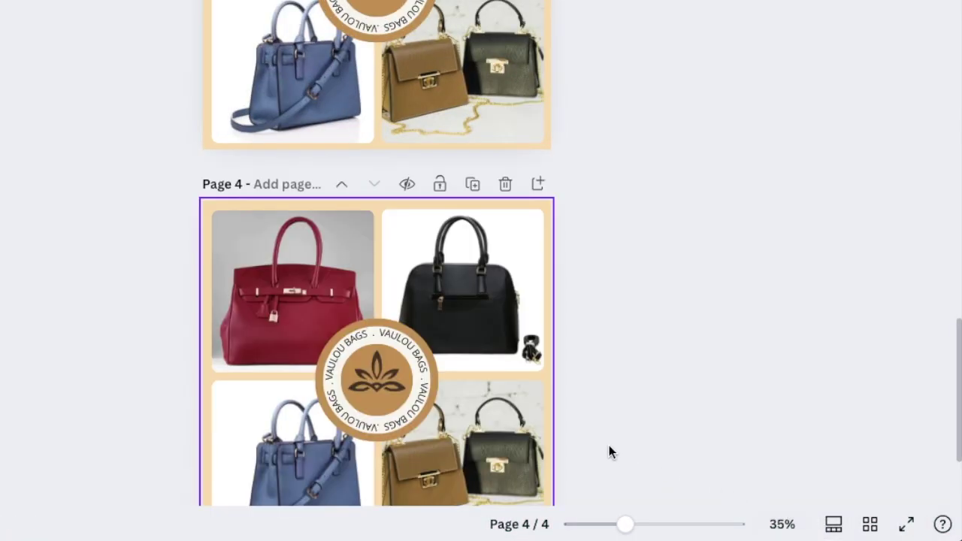
scroll(361, 279, up, 2)
scroll(356, 328, up, 3)
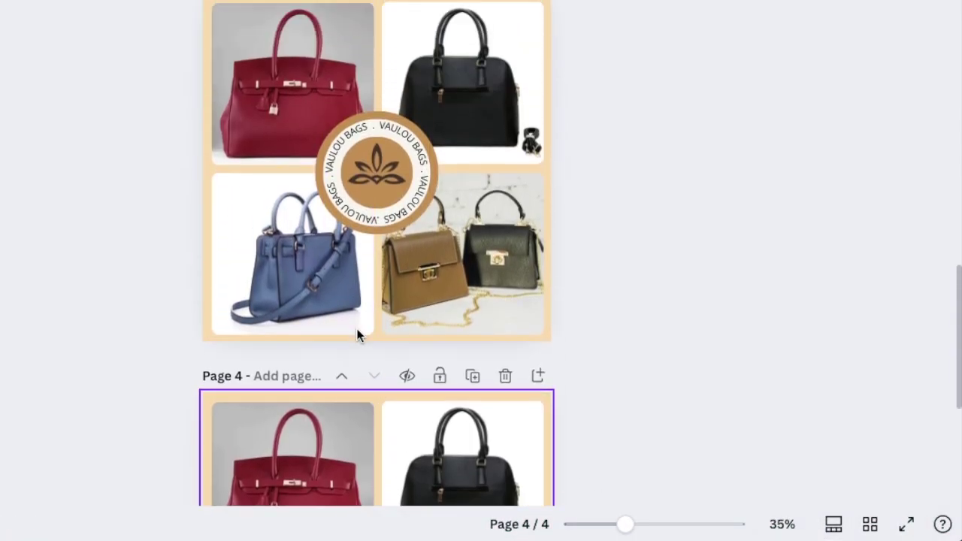
scroll(346, 326, down, 5)
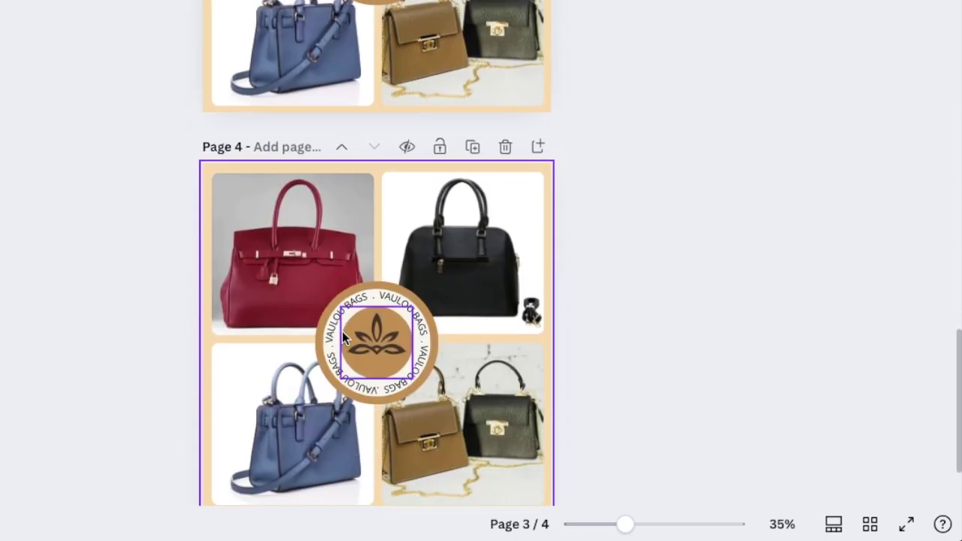
scroll(342, 331, up, 4)
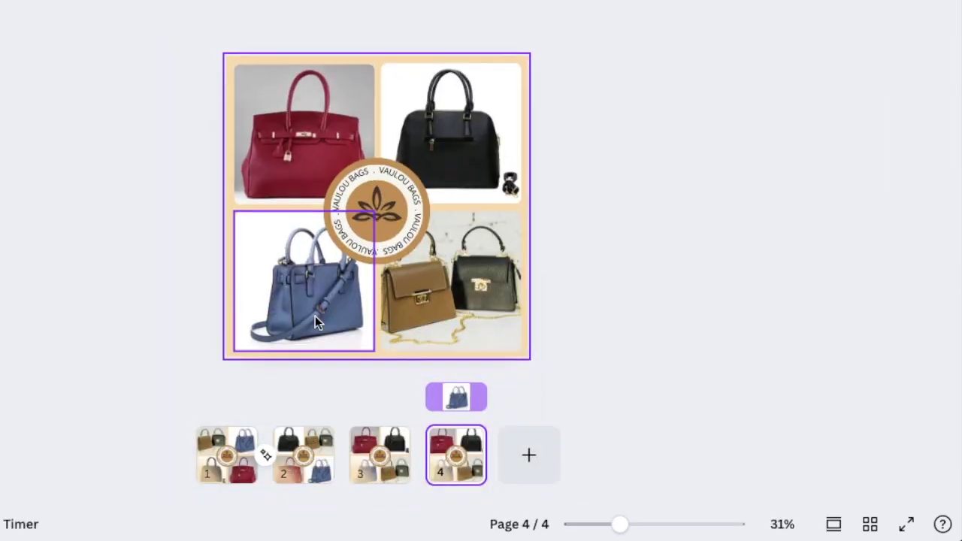
Duplicate page 4 as page 5 and zoom in on page 5's badge.
click(462, 444)
click(530, 147)
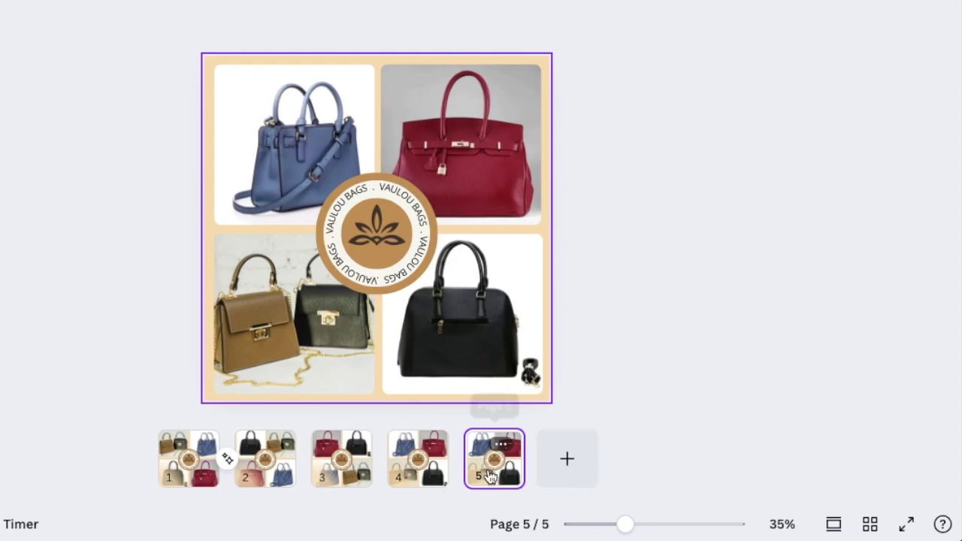
click(834, 524)
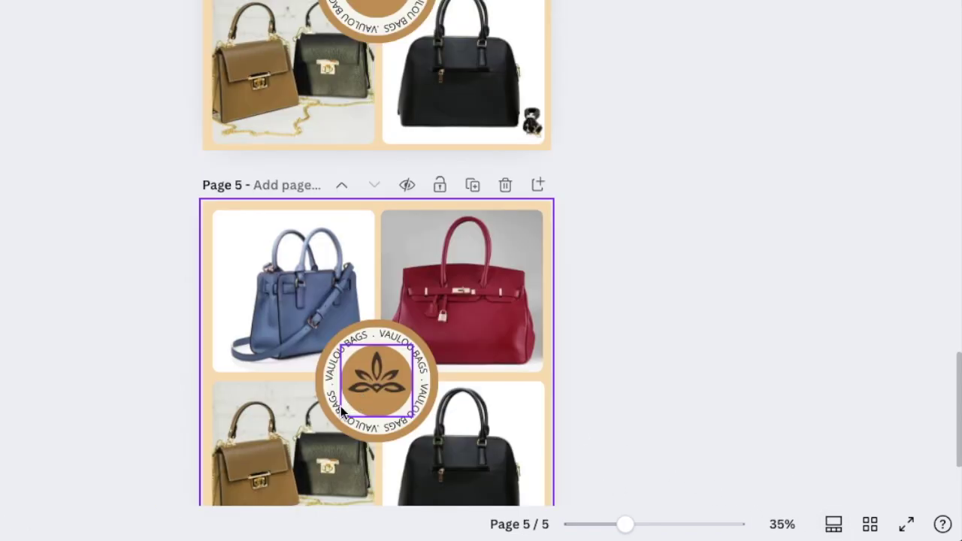
scroll(341, 410, down, 2)
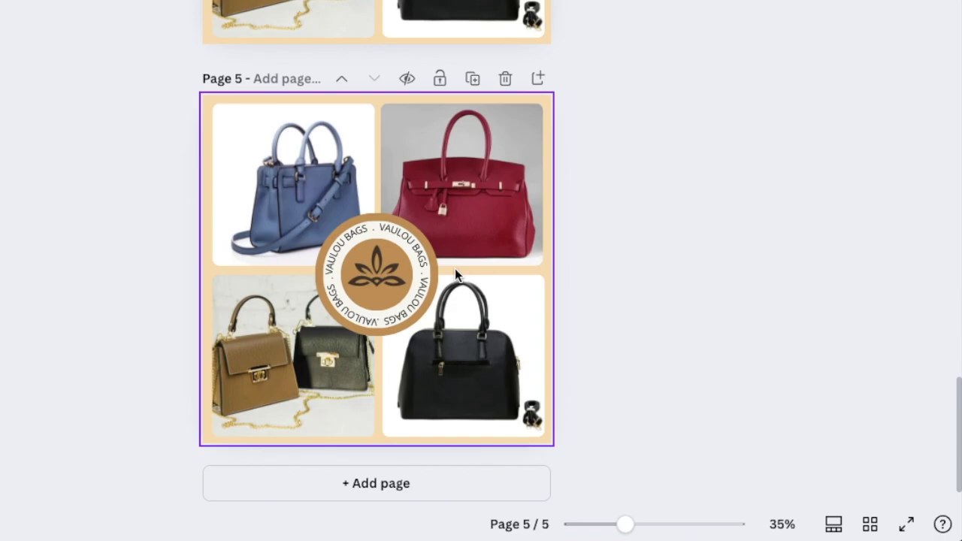
drag(630, 526, 662, 526)
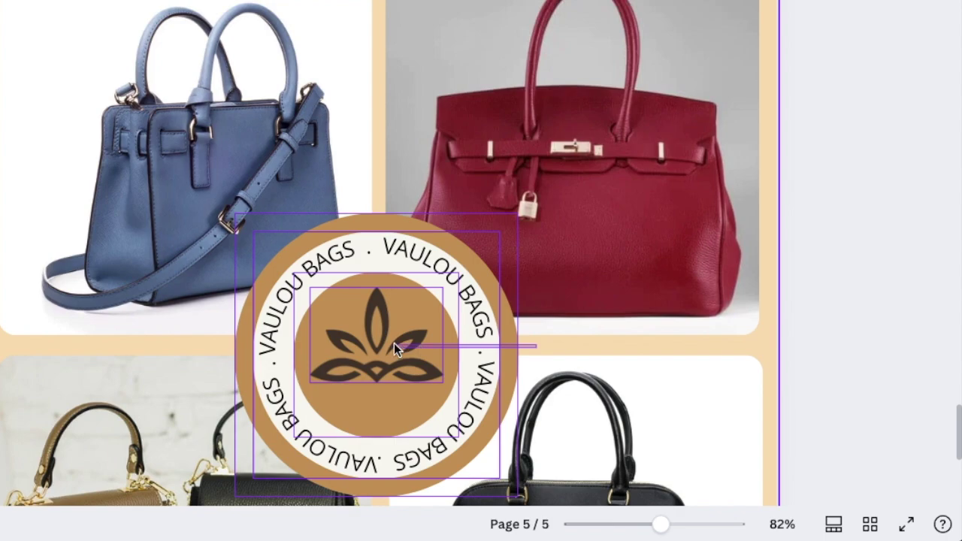
scroll(393, 343, down, 5)
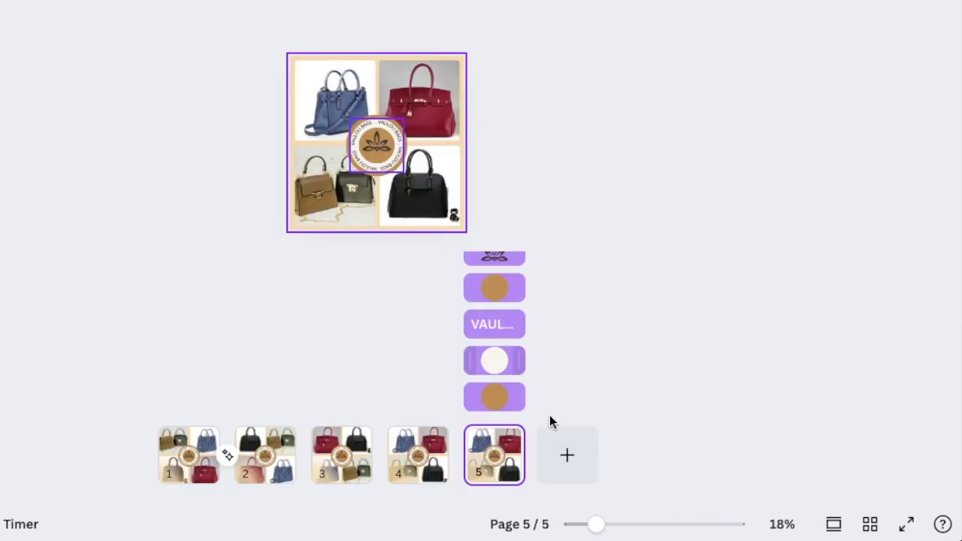
Select all the badge's parts on page 5 and group them.
drag(595, 525, 678, 526)
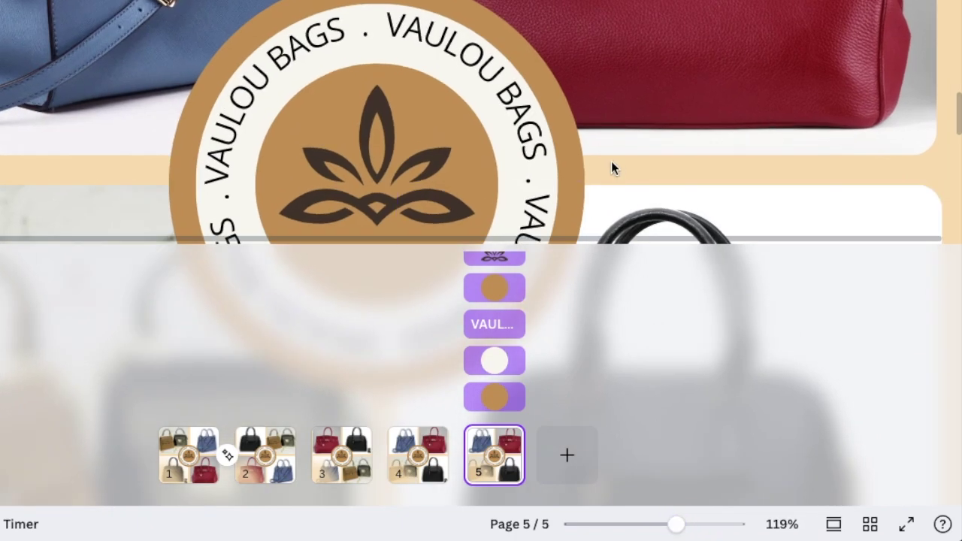
click(401, 169)
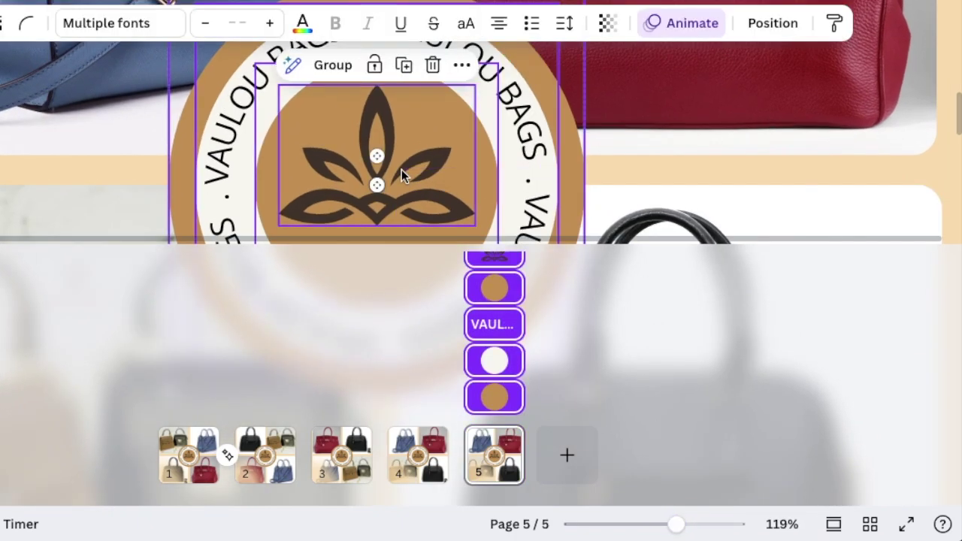
key(ctrl+g)
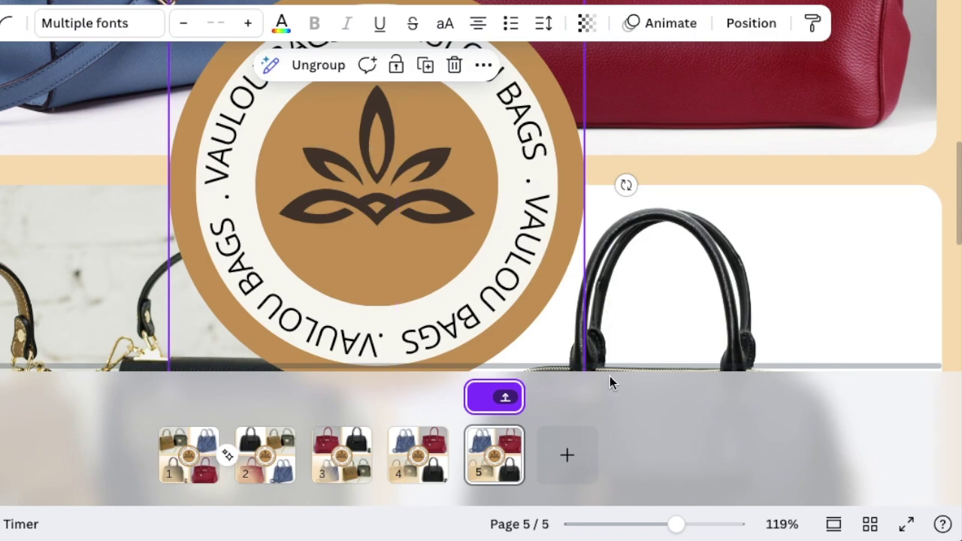
Enlarge the grouped badge to about 956 px so it nearly fills page 5.
drag(674, 528, 623, 530)
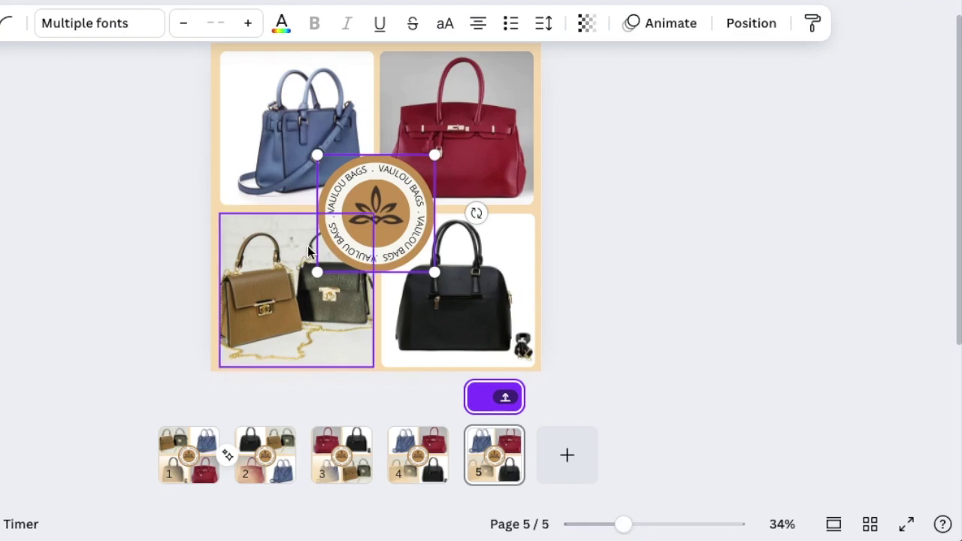
drag(318, 272, 228, 352)
drag(443, 137, 529, 55)
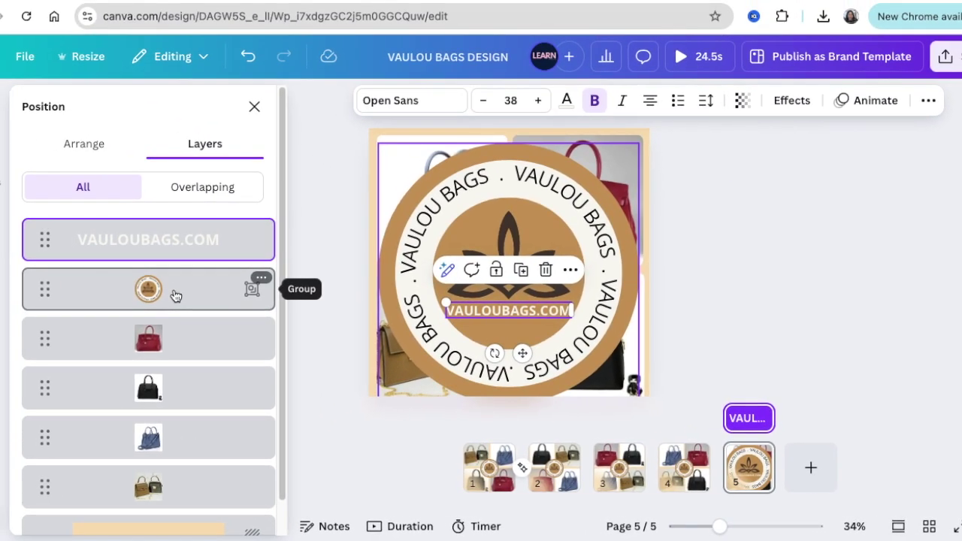
Group the VAULOUBAGS.COM text with the badge group in the layers list.
click(175, 295)
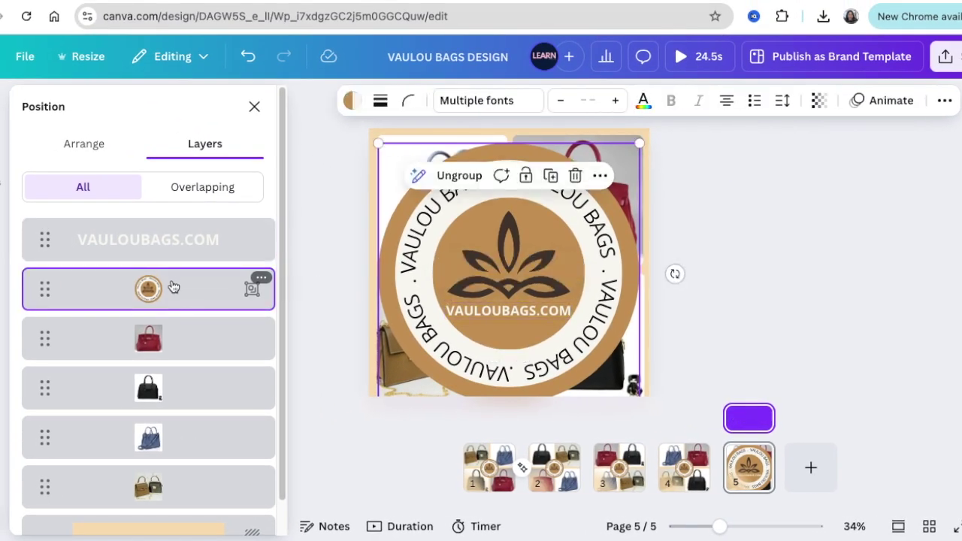
shift+click(178, 253)
key(ctrl+g)
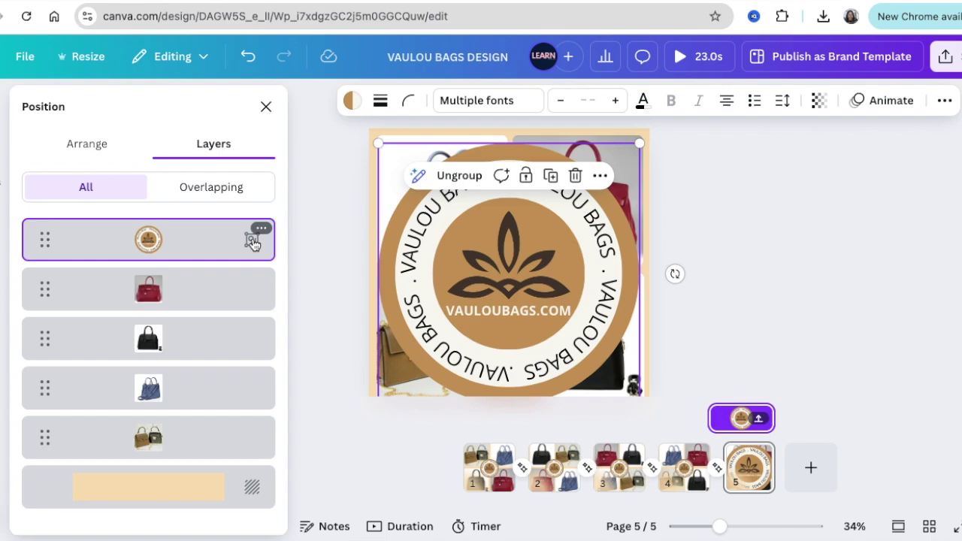
Ungroup the badge and text into separate elements, then play the 23-second five-page preview.
click(253, 233)
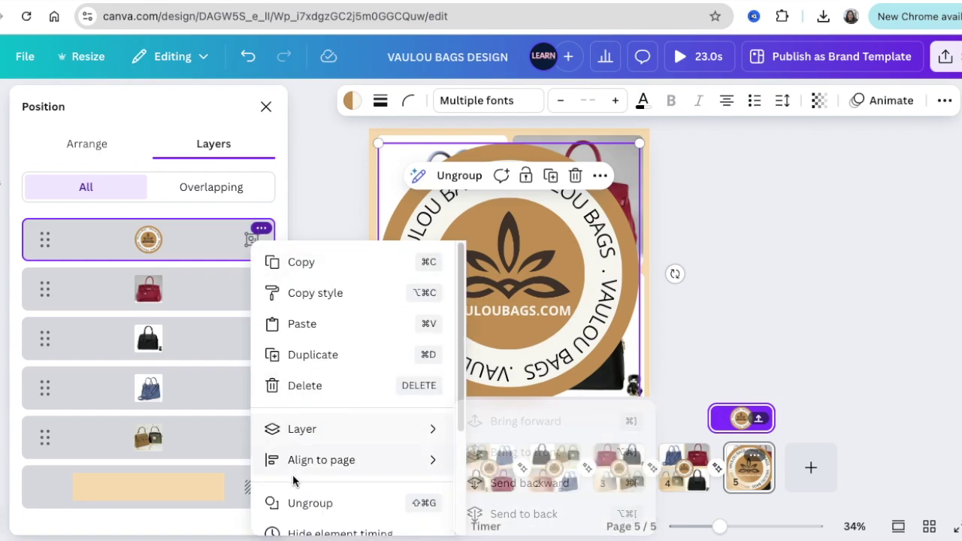
click(311, 504)
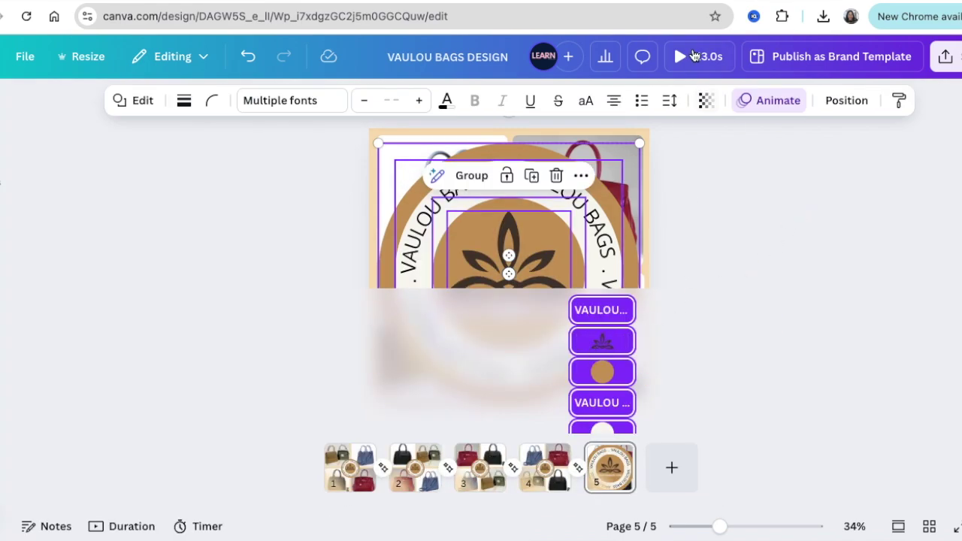
click(697, 69)
drag(319, 468, 506, 467)
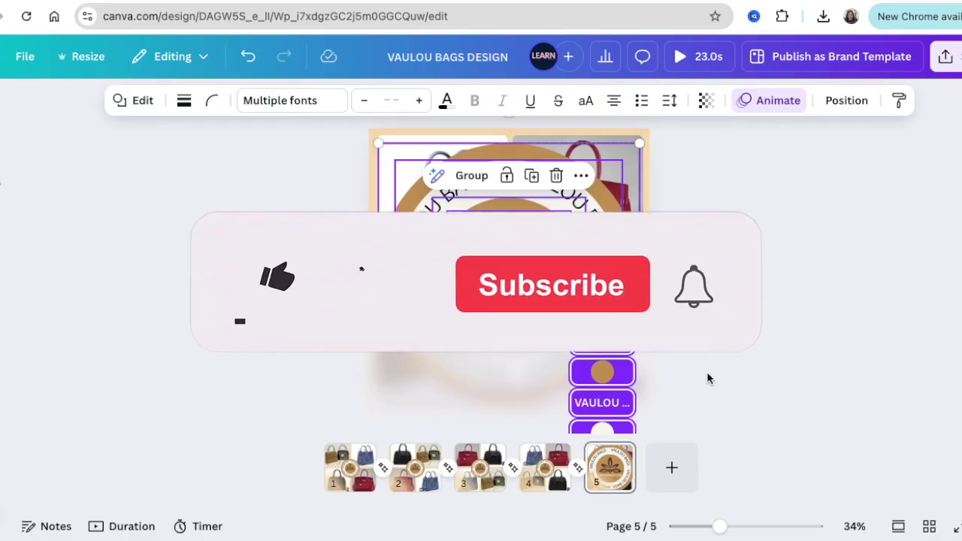
Deselect the page 5 badge and bring up the Draw panel.
click(709, 157)
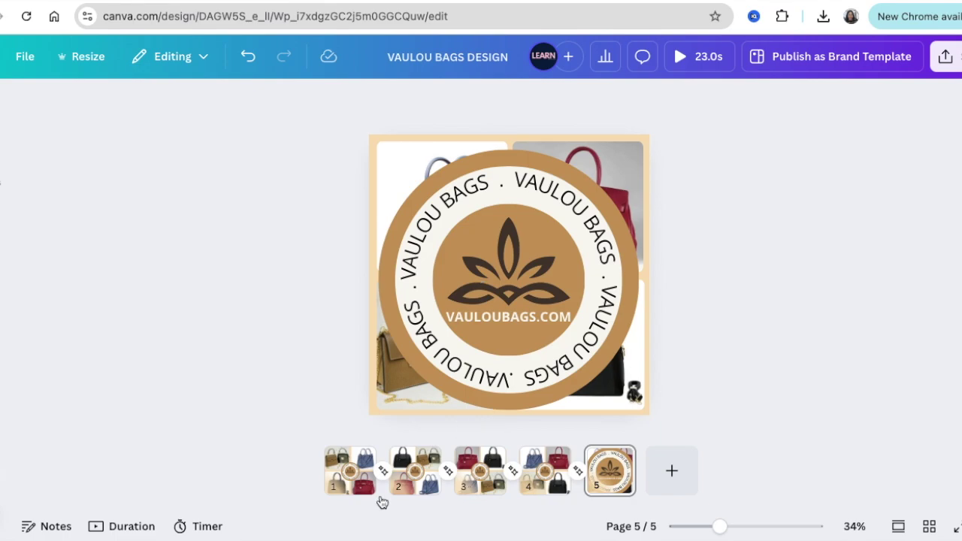
click(21, 355)
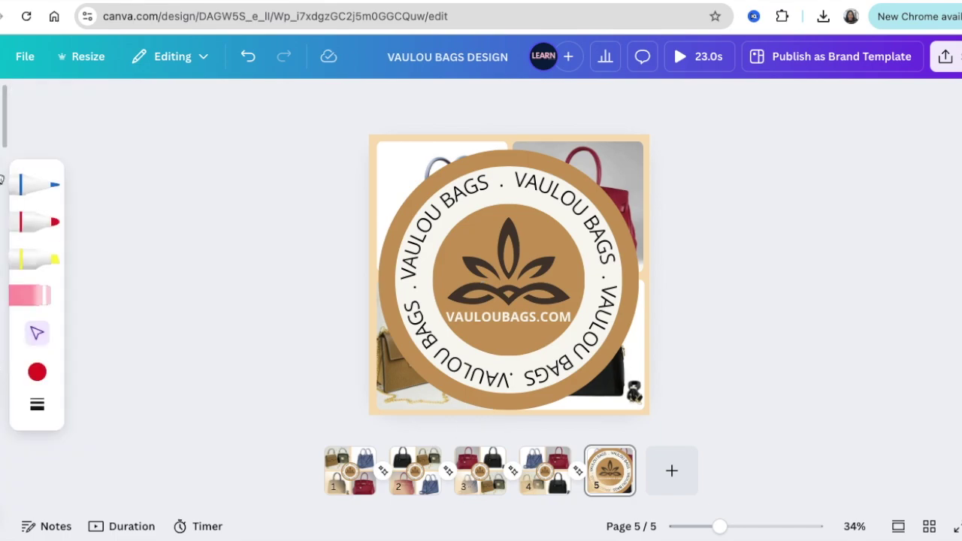
Show the Graphics search results for LOGO in the Elements library.
click(234, 163)
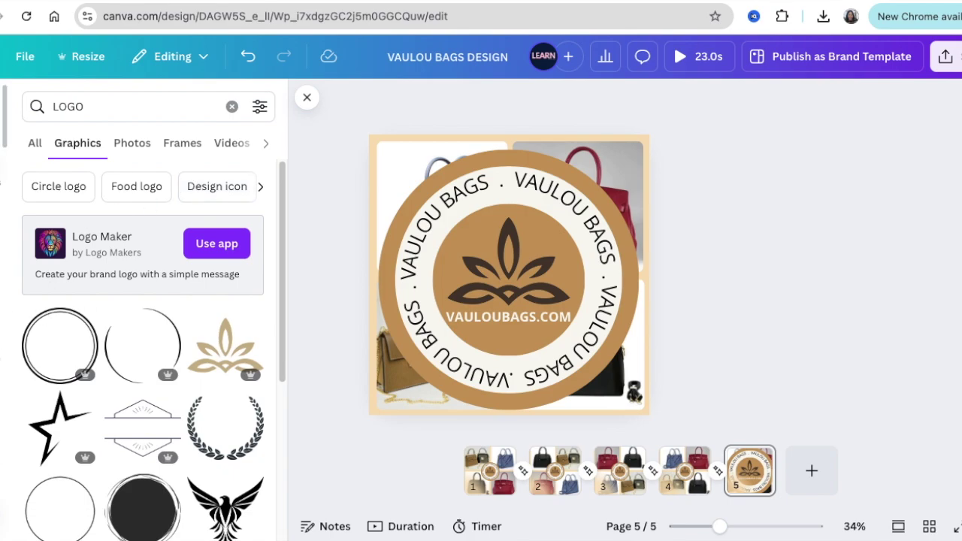
scroll(4, 226, up, 3)
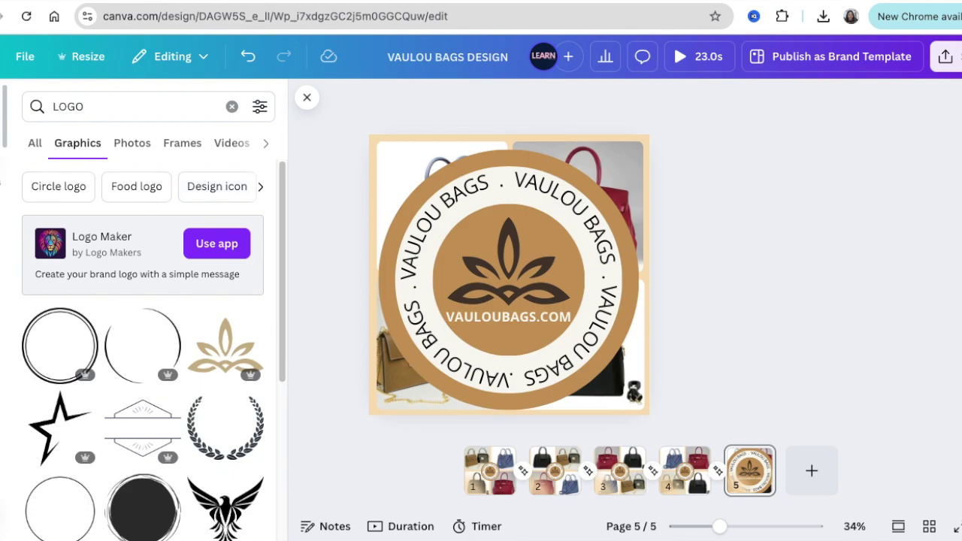